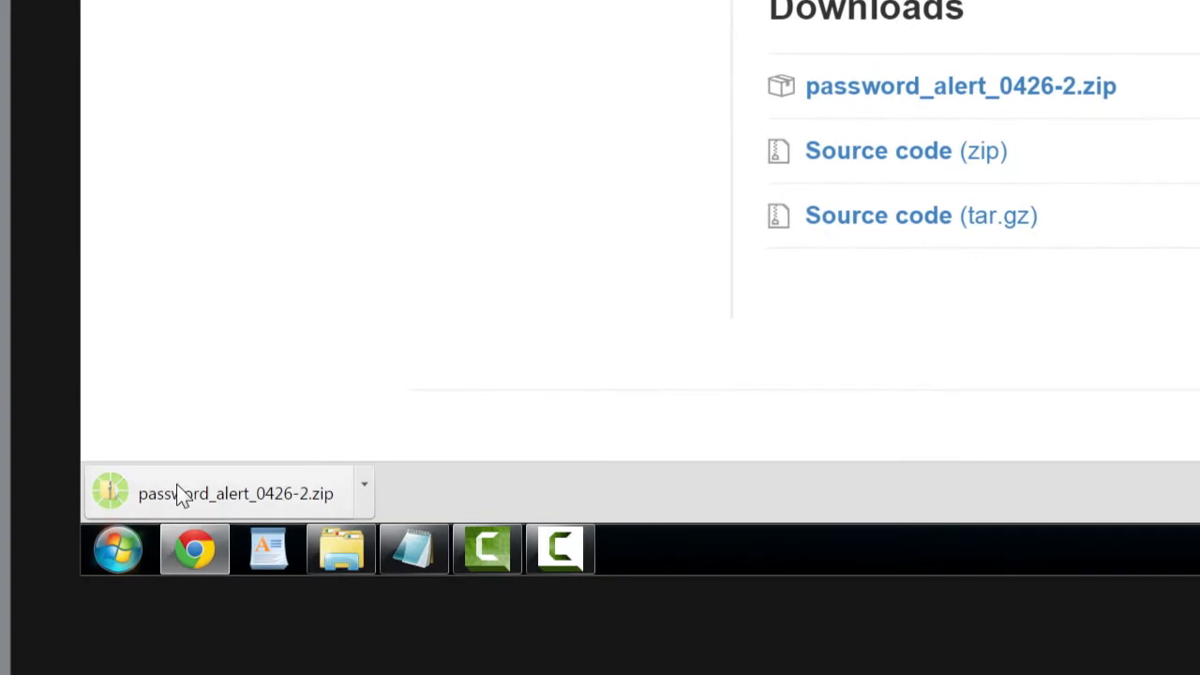
View the contents of the downloaded password_alert_0426-2.zip archive and open the Google Developers Console projects page in a new browser tab
left_click(177, 488)
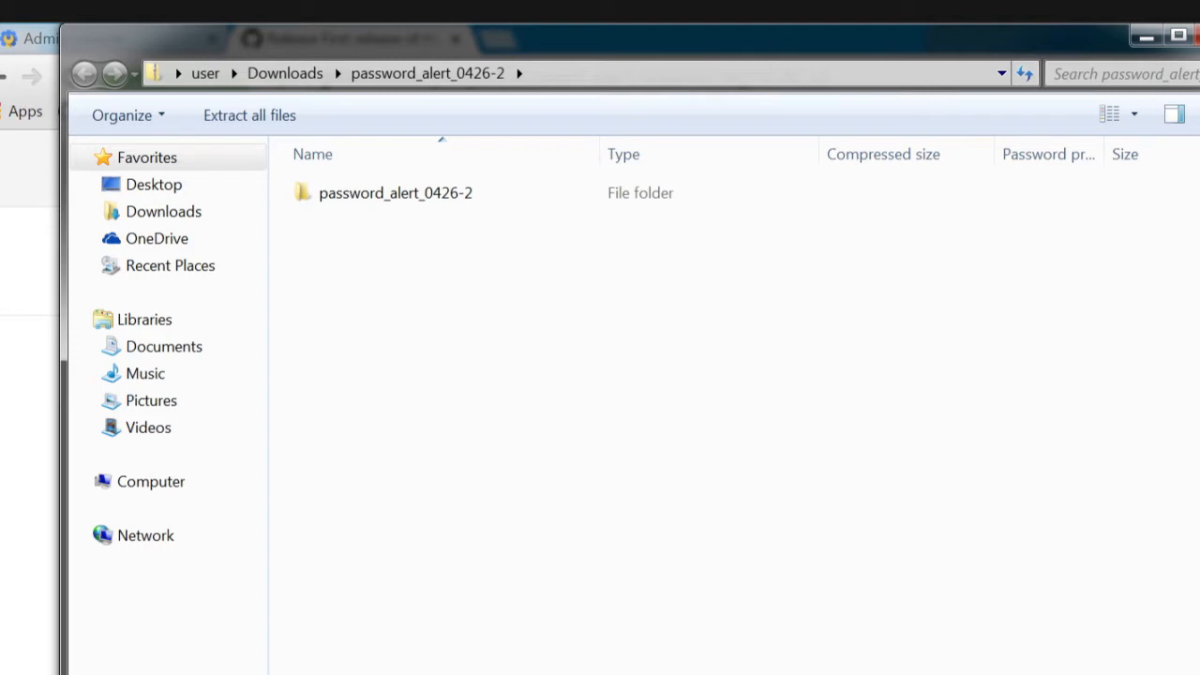
left_click(1198, 36)
left_click(487, 38)
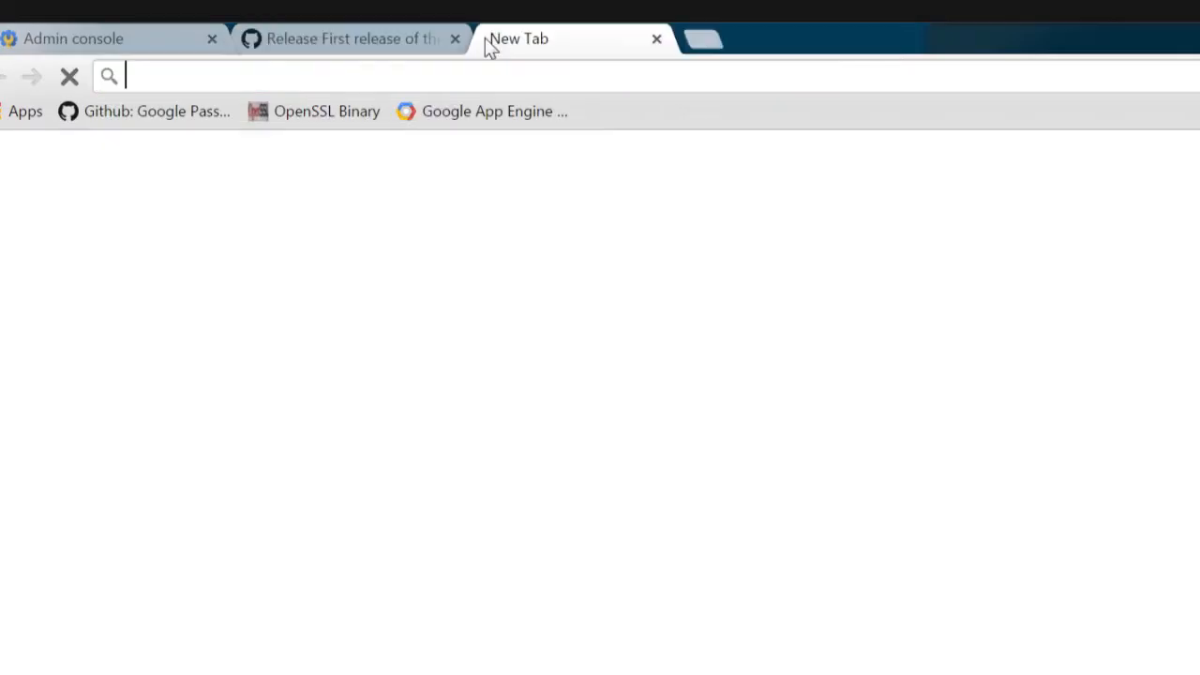
left_click(525, 106)
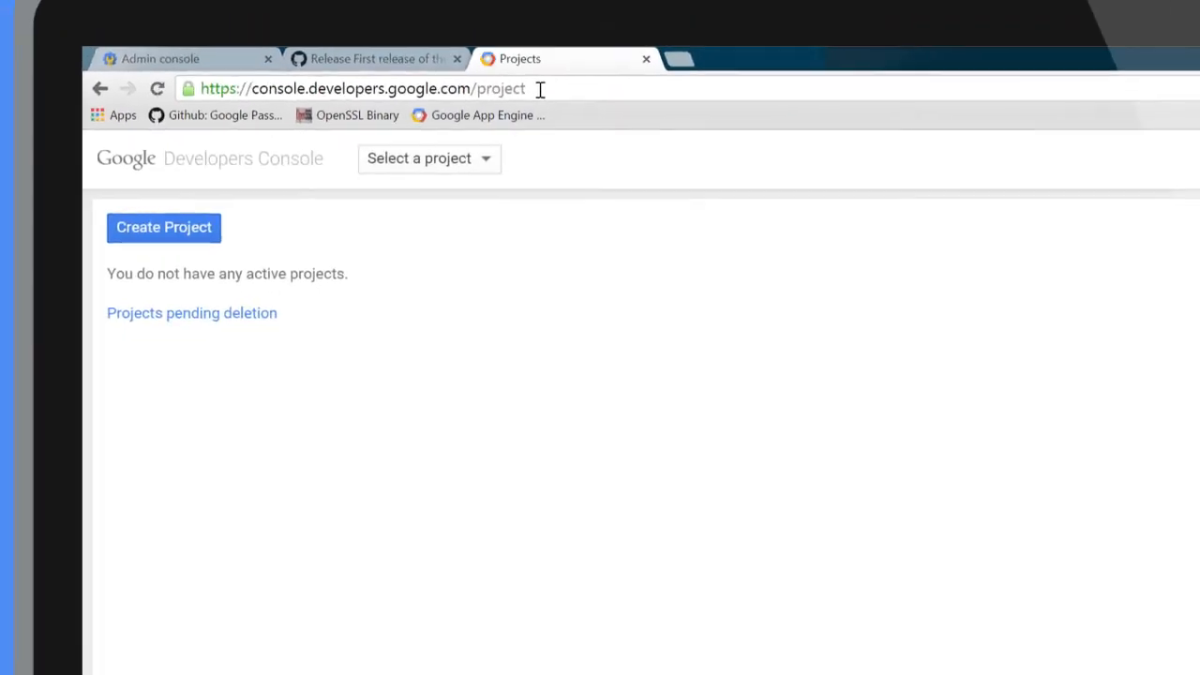
Create a project named "Google Apps Password Alert" with the project ID password-alert-solarmora
left_click(167, 234)
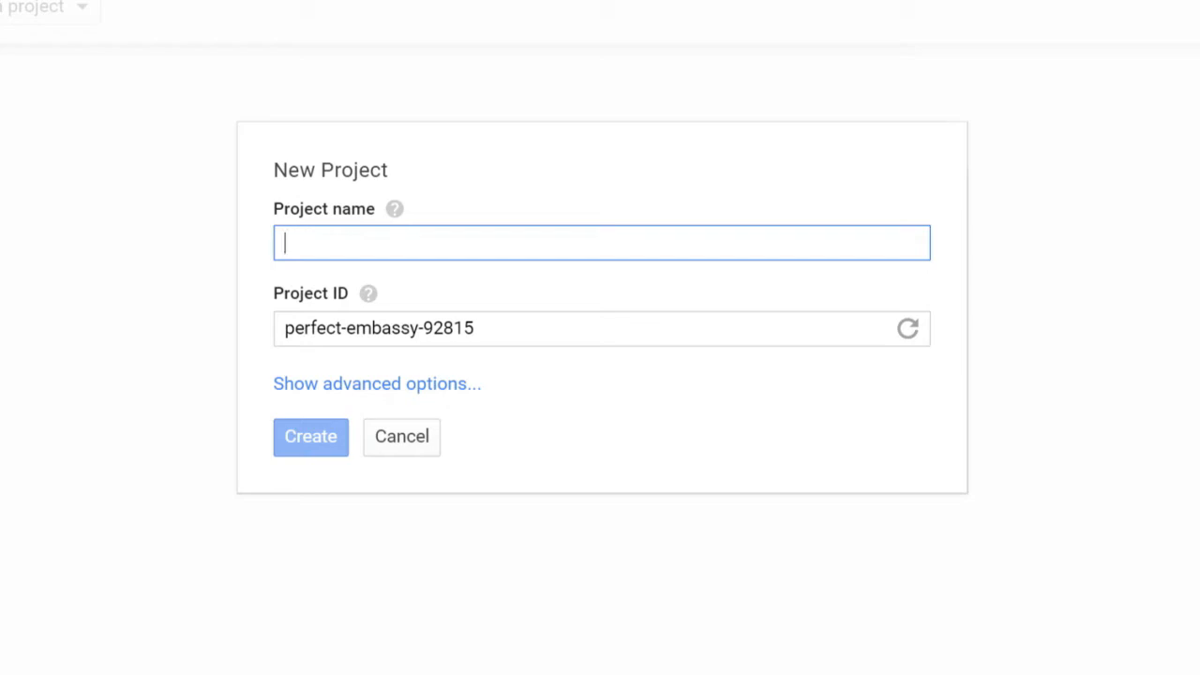
type("Google Apps P")
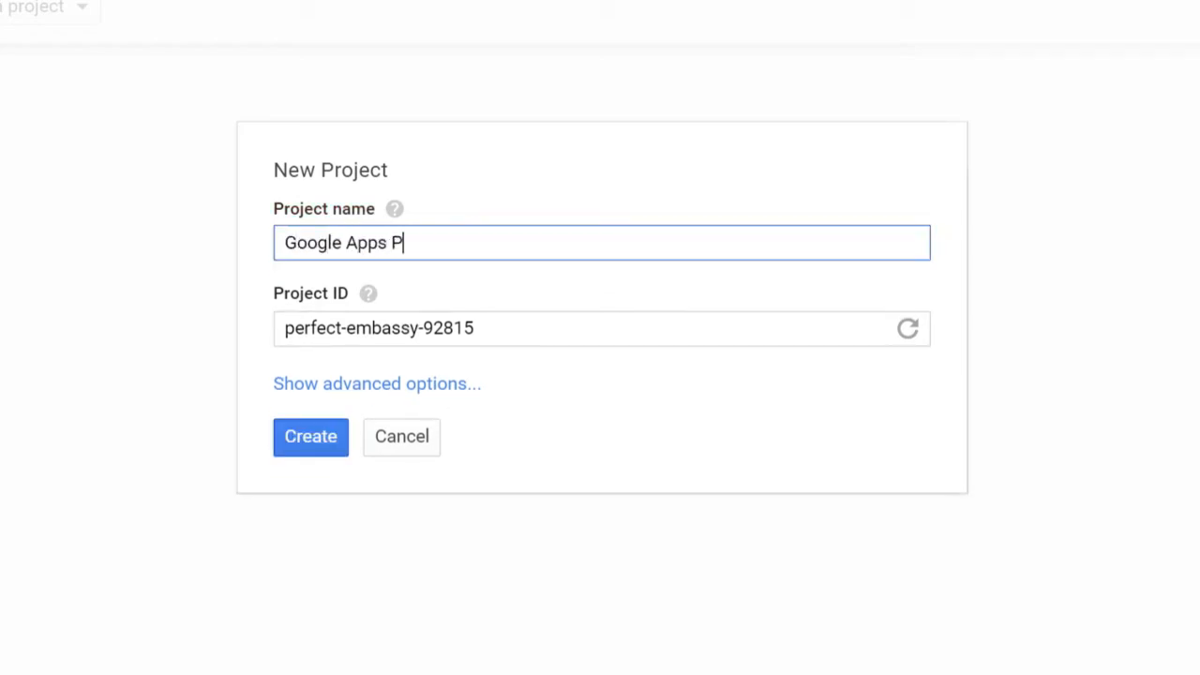
type("assword A")
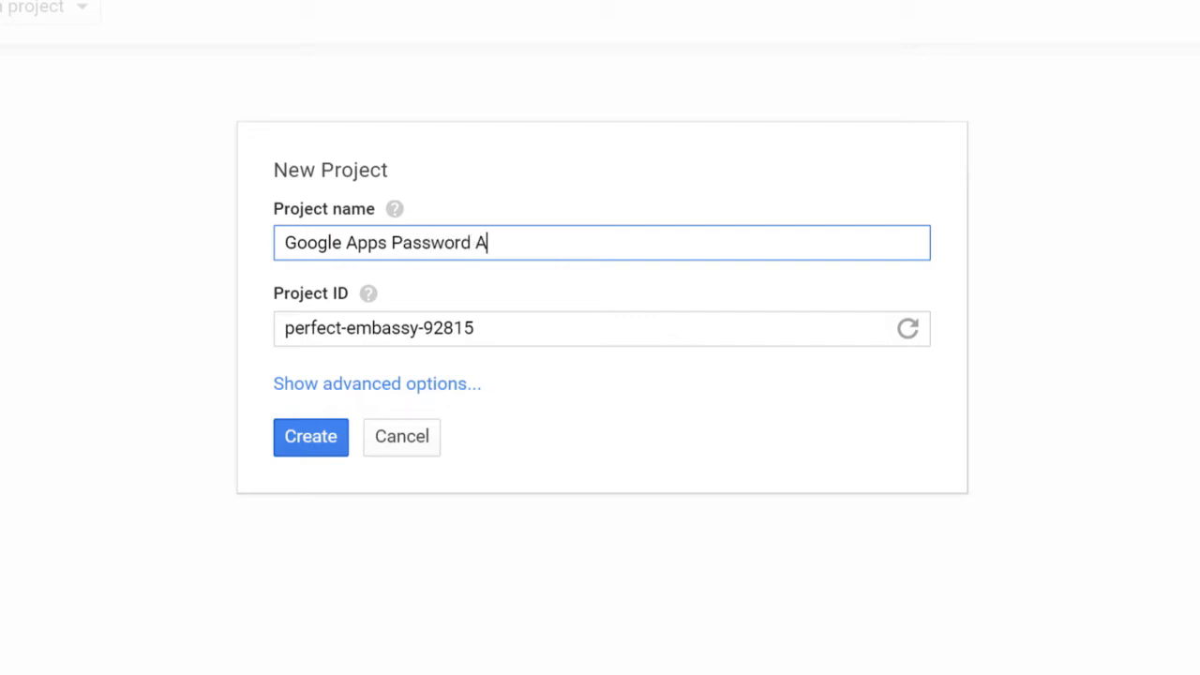
type("lert")
key("Tab")
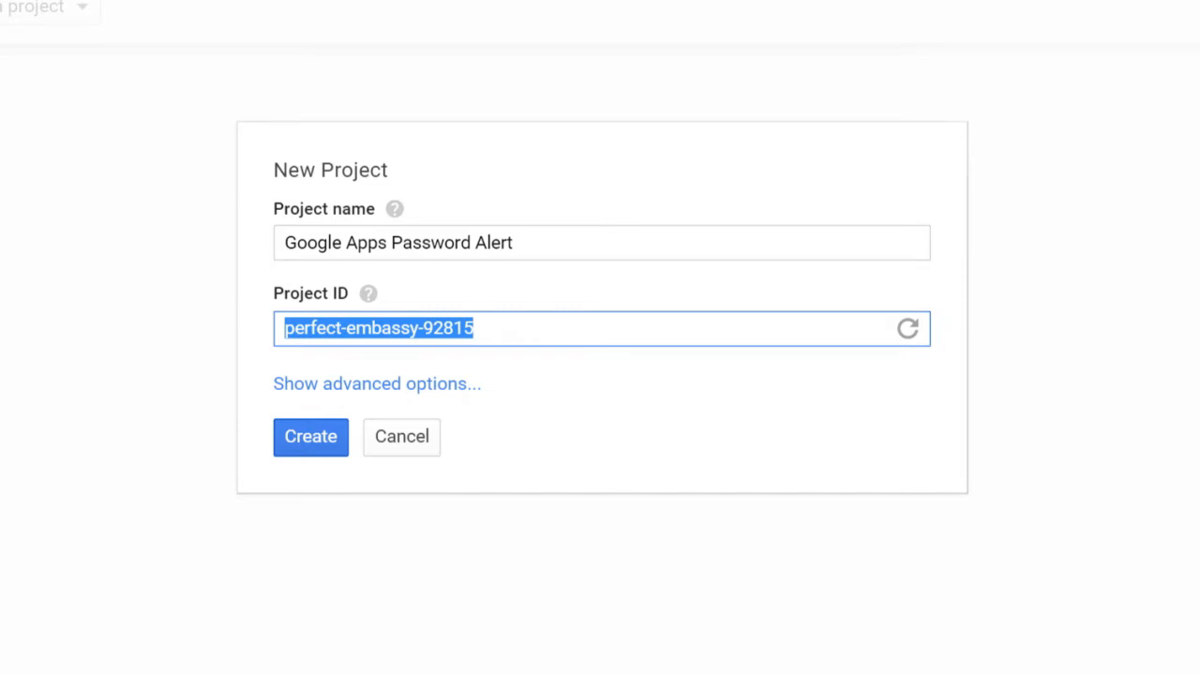
type("password-a")
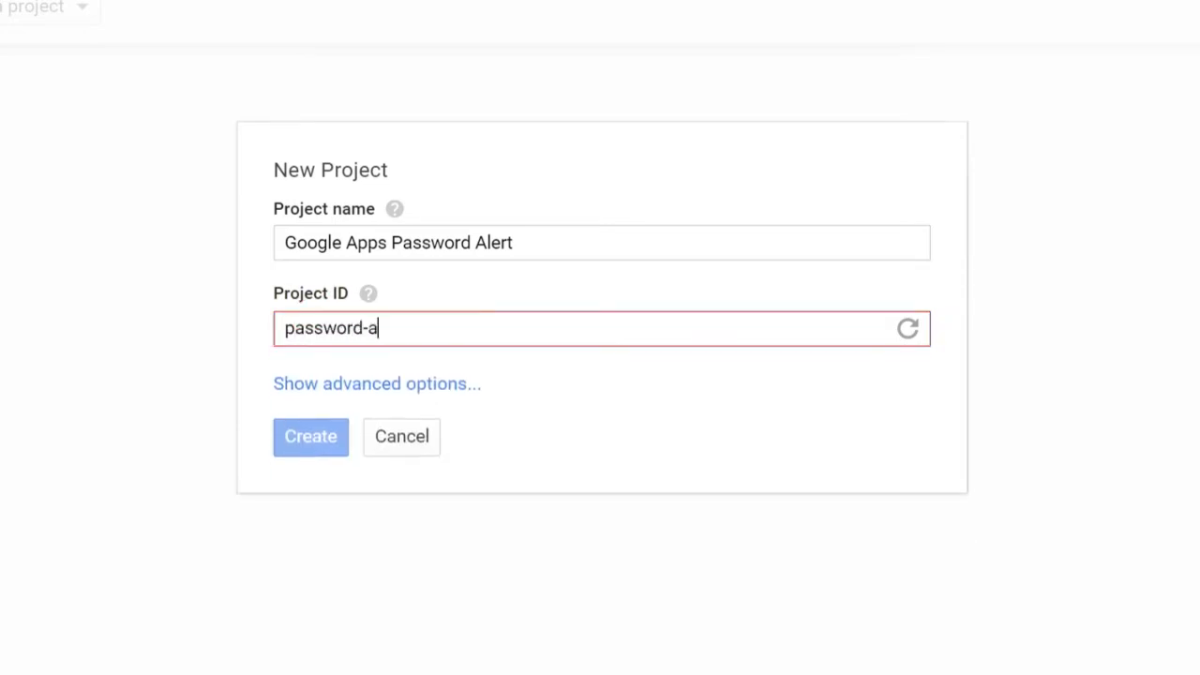
type("lert-")
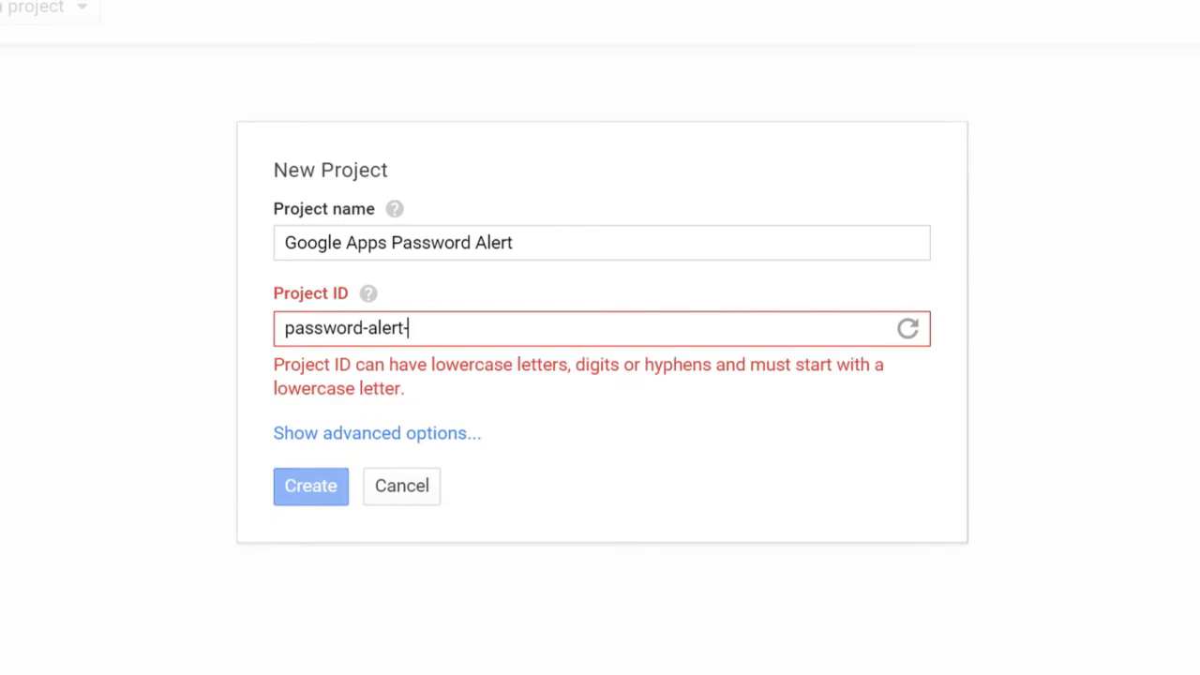
type("solarmora")
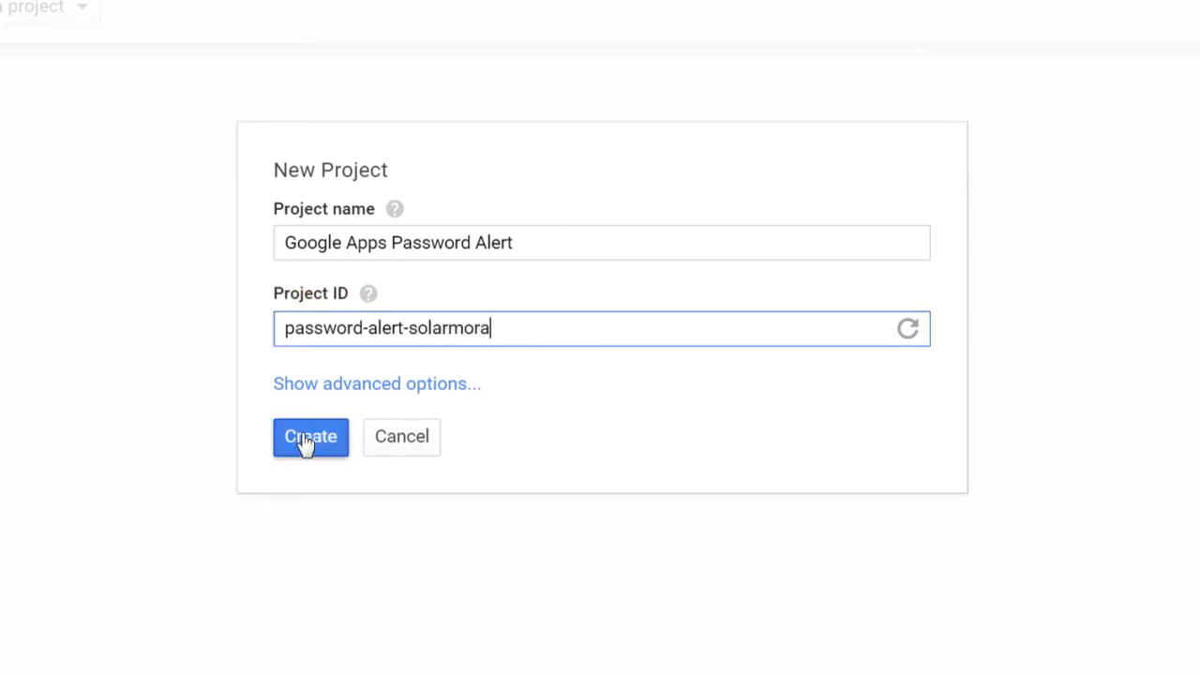
left_click(311, 445)
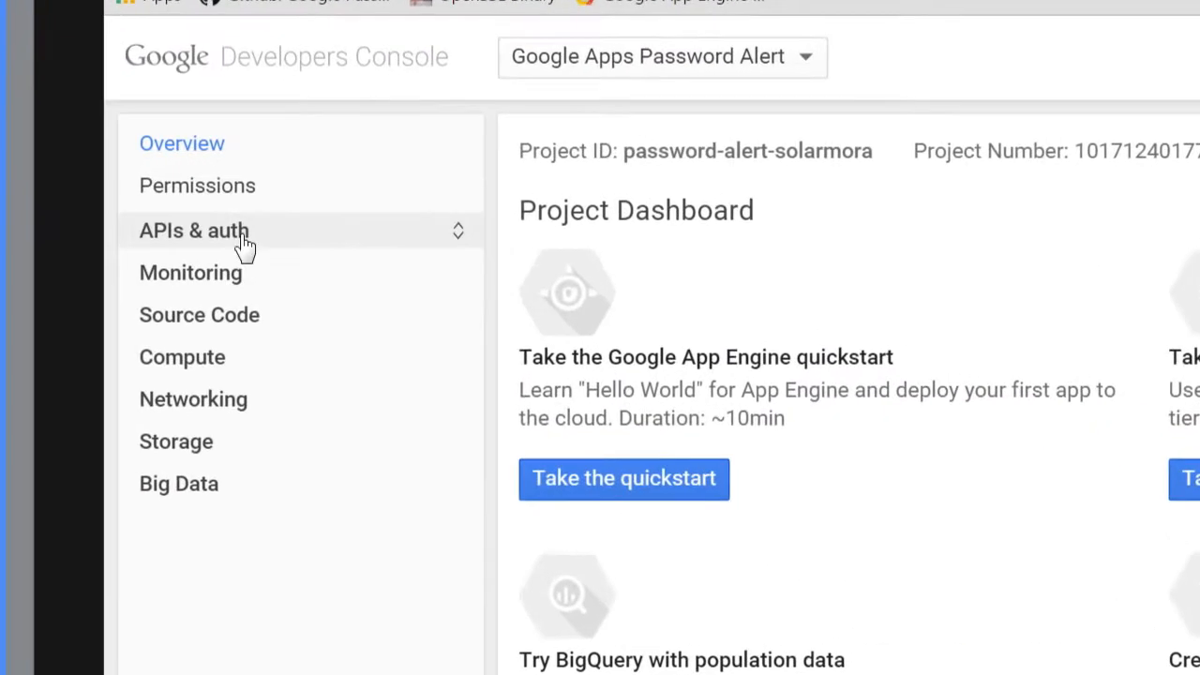
Set the product name on the project's consent screen to "Password Alert - Solarmora" and save it
left_click(120, 190)
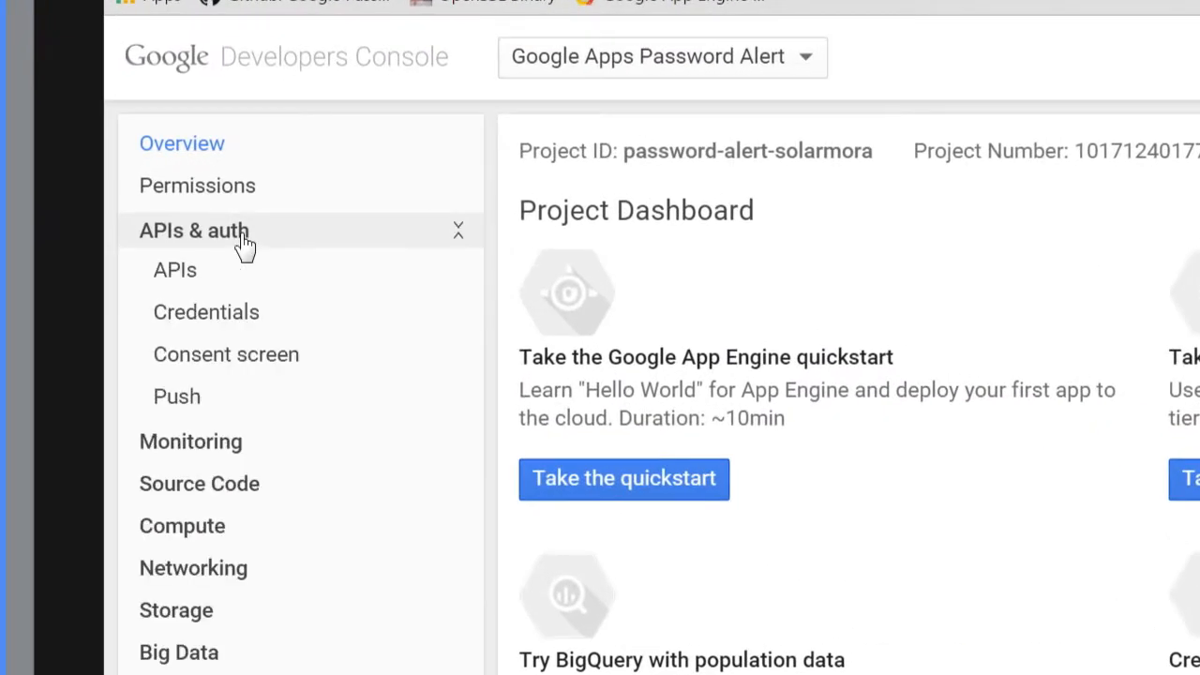
left_click(235, 360)
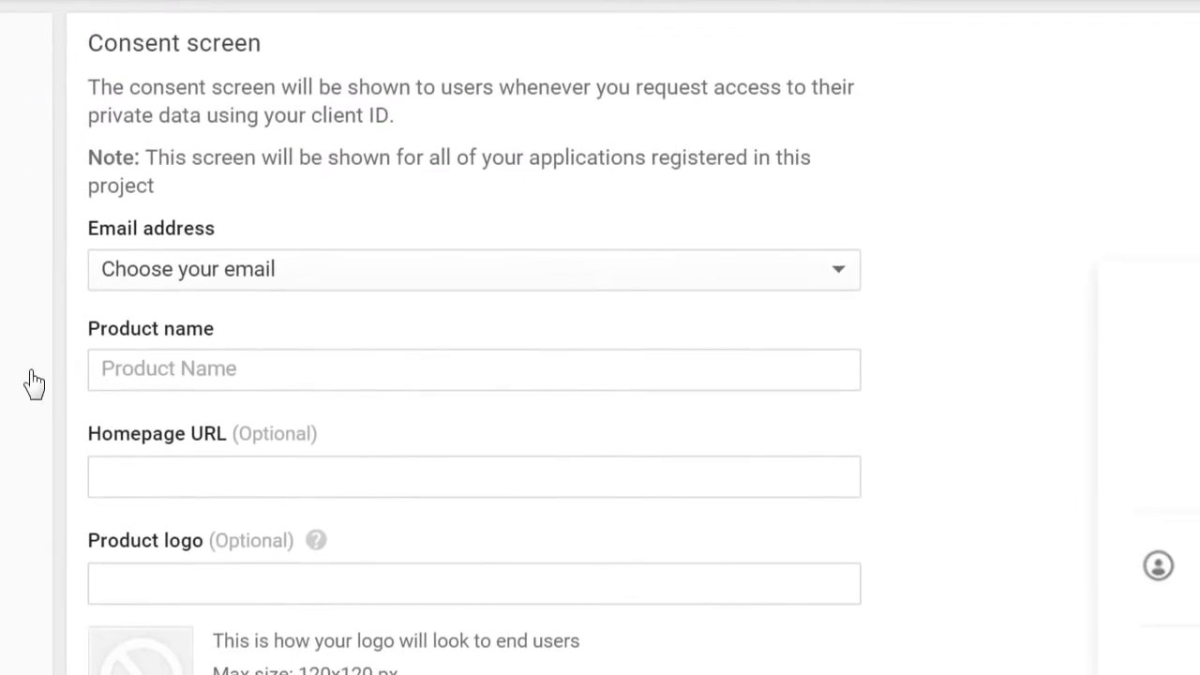
left_click(142, 351)
type("Password Alert")
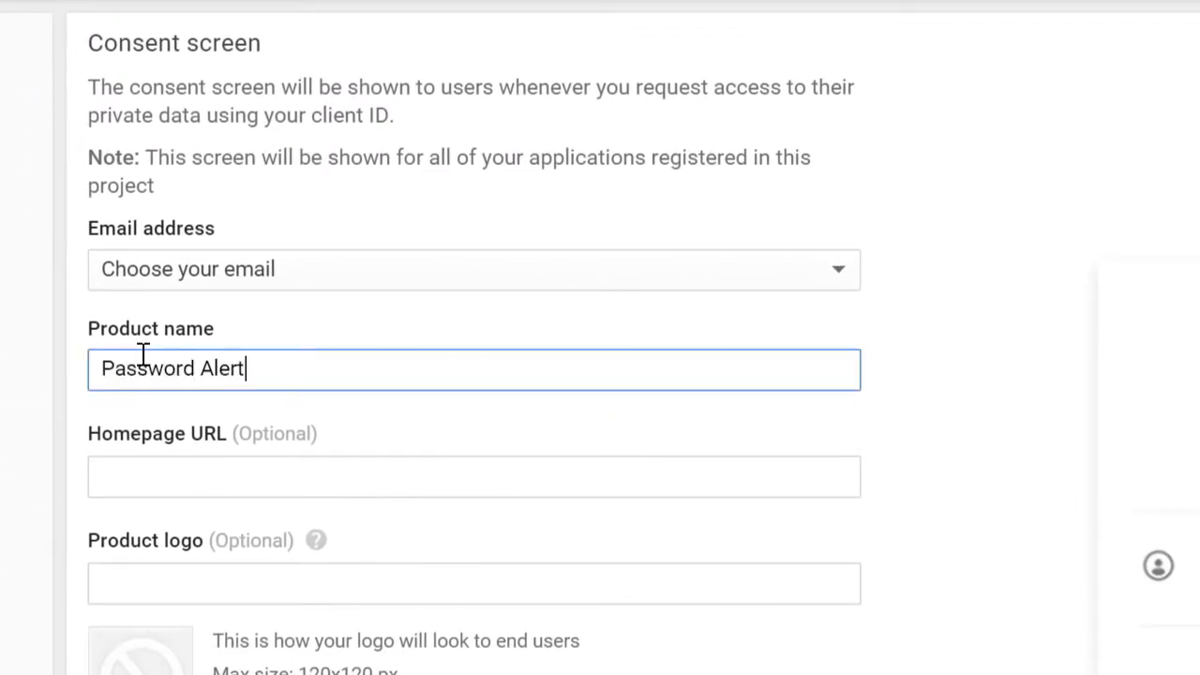
type(" - Solarmore")
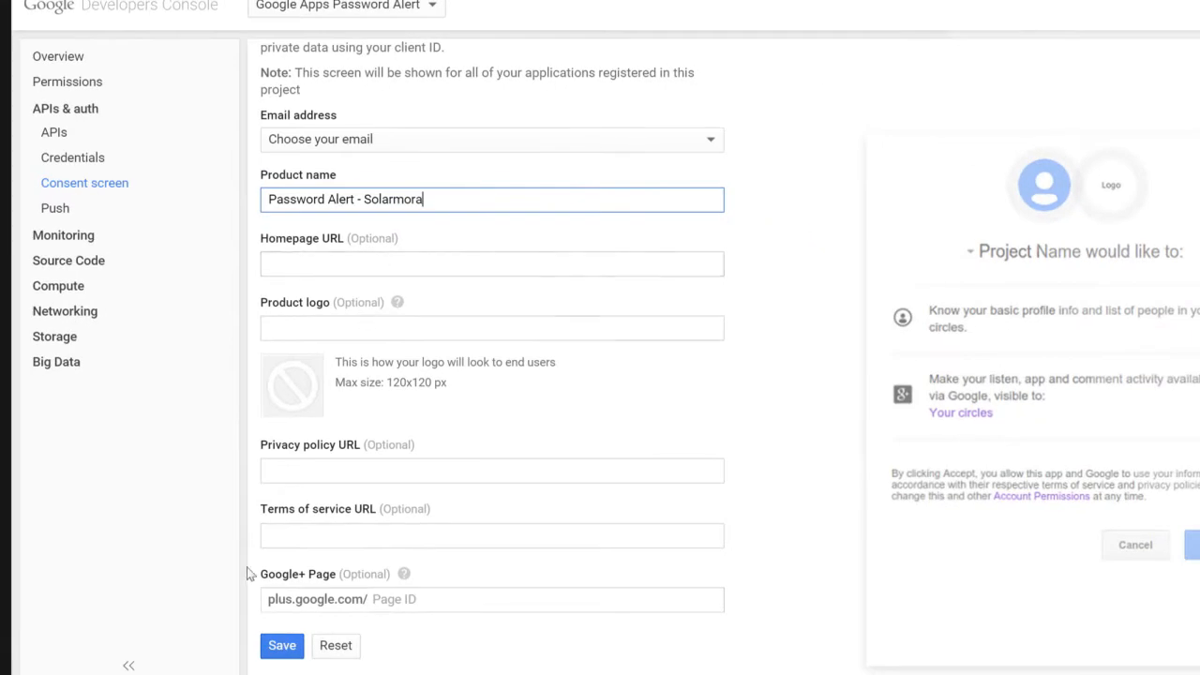
left_click(279, 645)
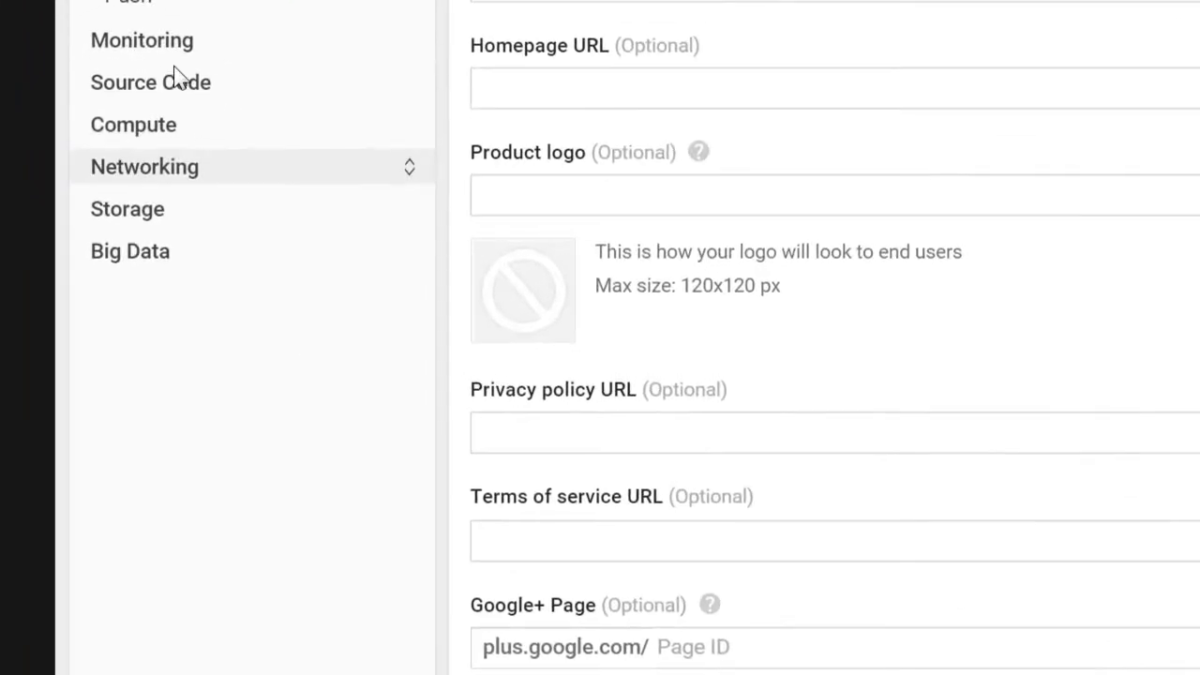
In the App Engine application settings, set Google authentication to the Google Apps domain solarmora.com and save
left_click(169, 138)
left_click(165, 168)
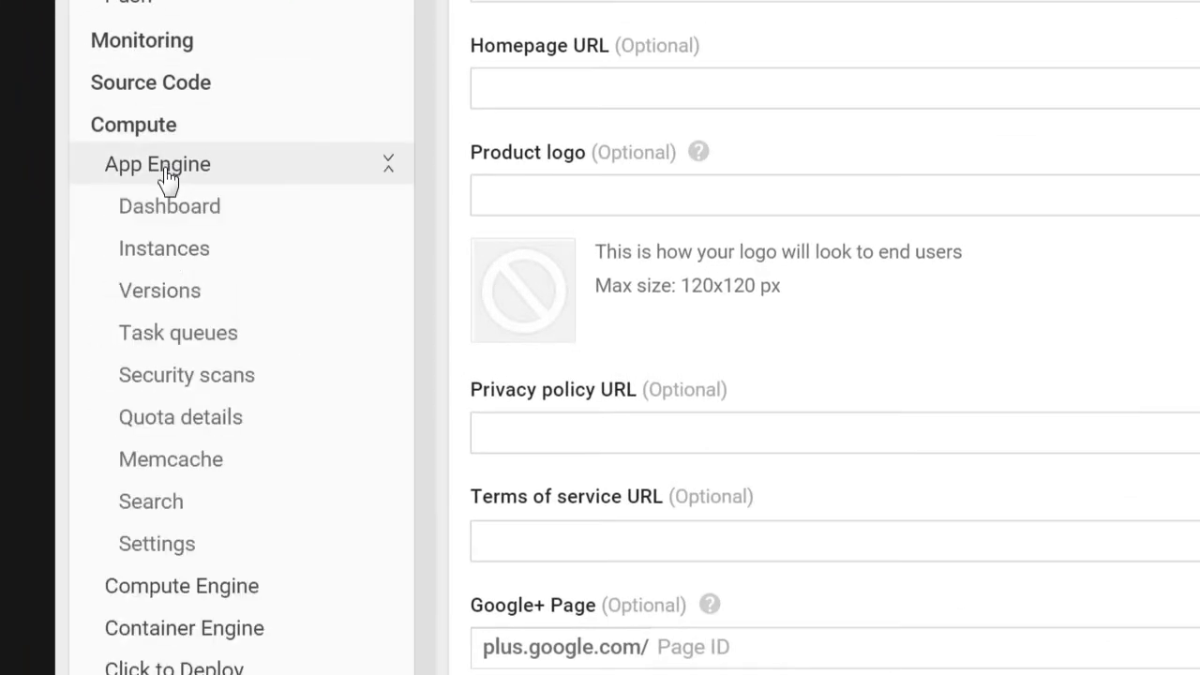
left_click(211, 558)
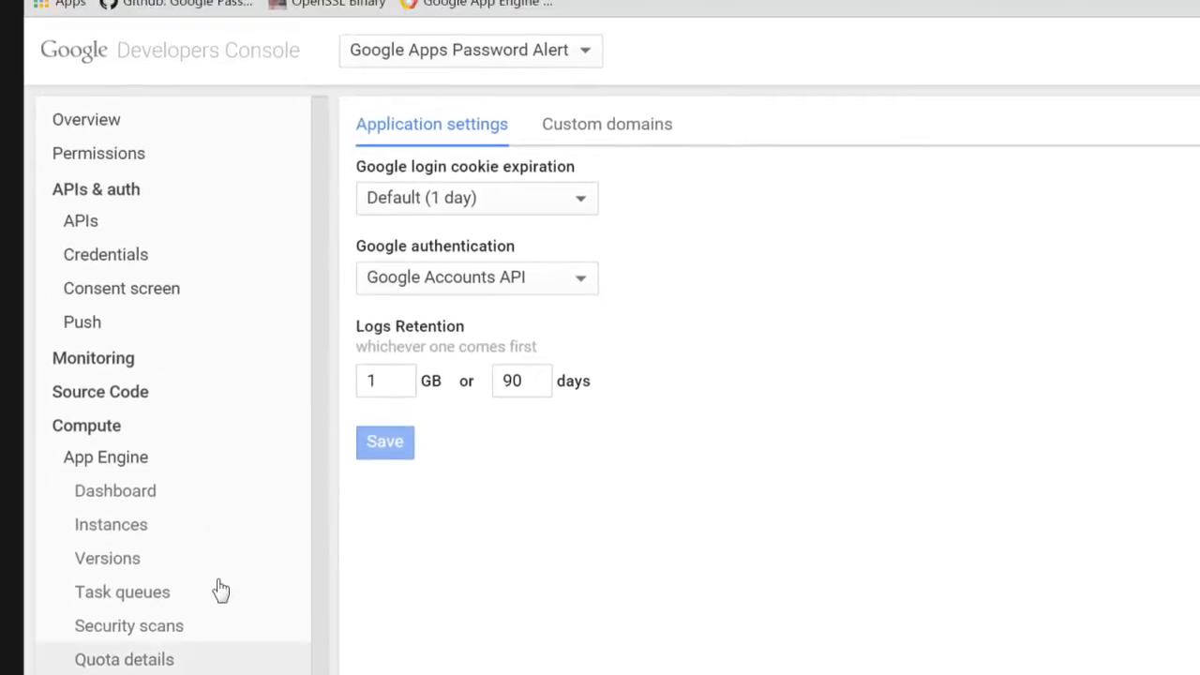
left_click(511, 278)
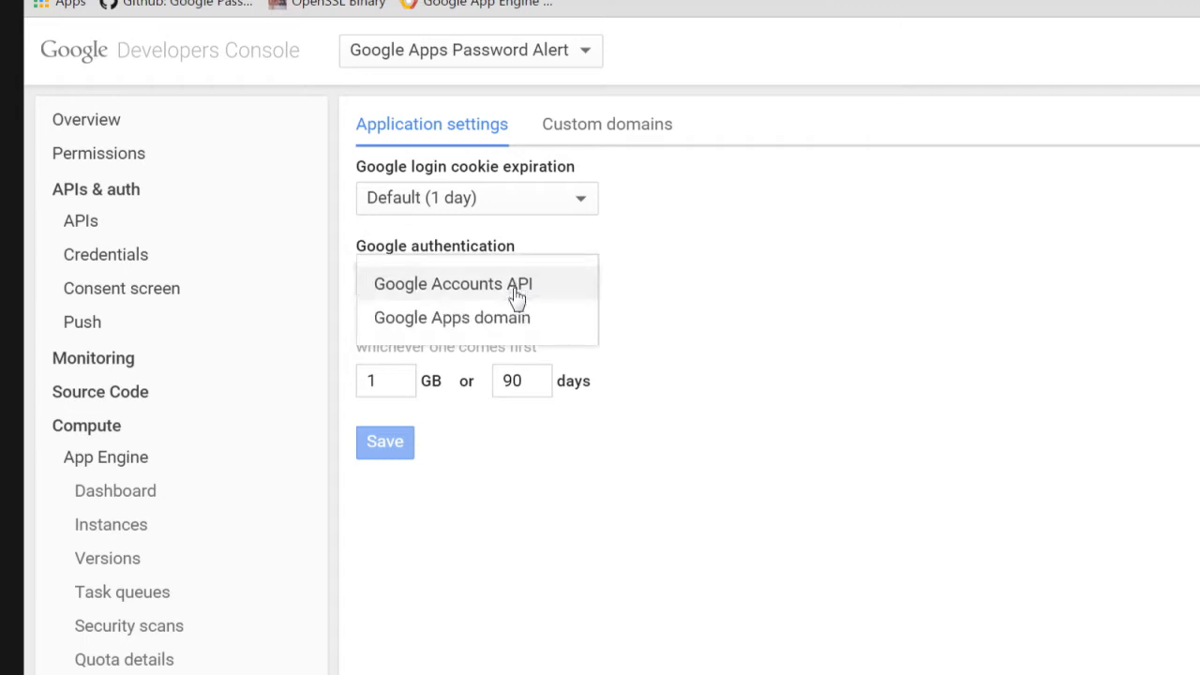
left_click(518, 319)
type("solarmora.com")
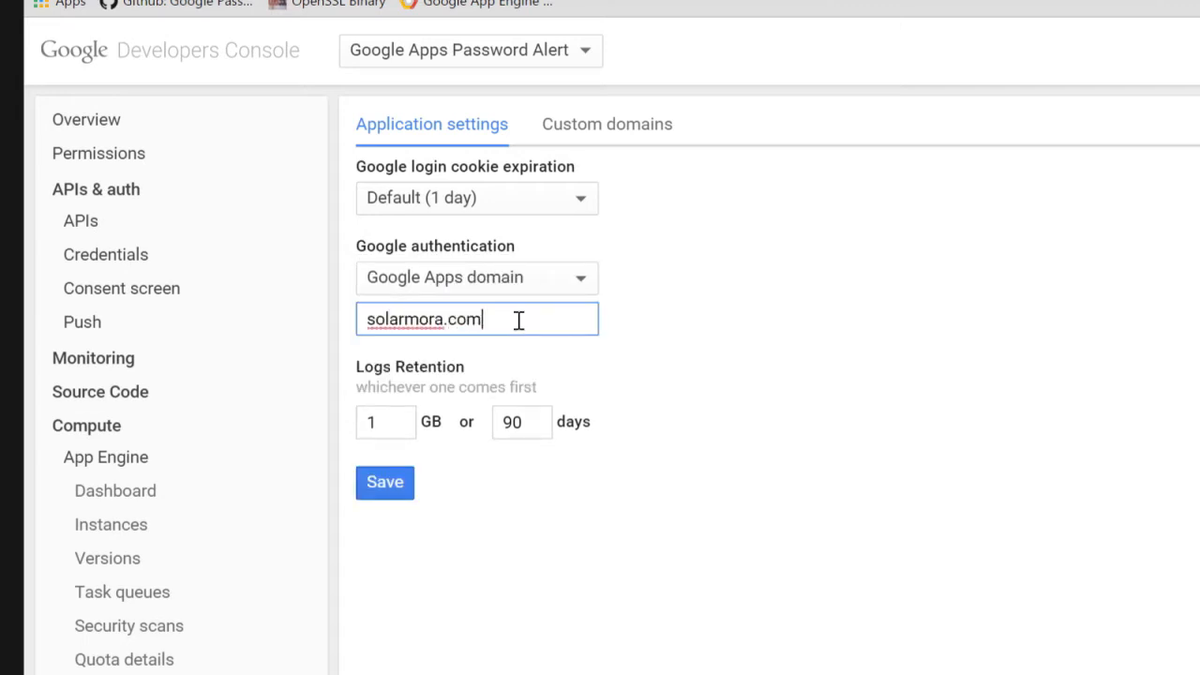
left_click(392, 485)
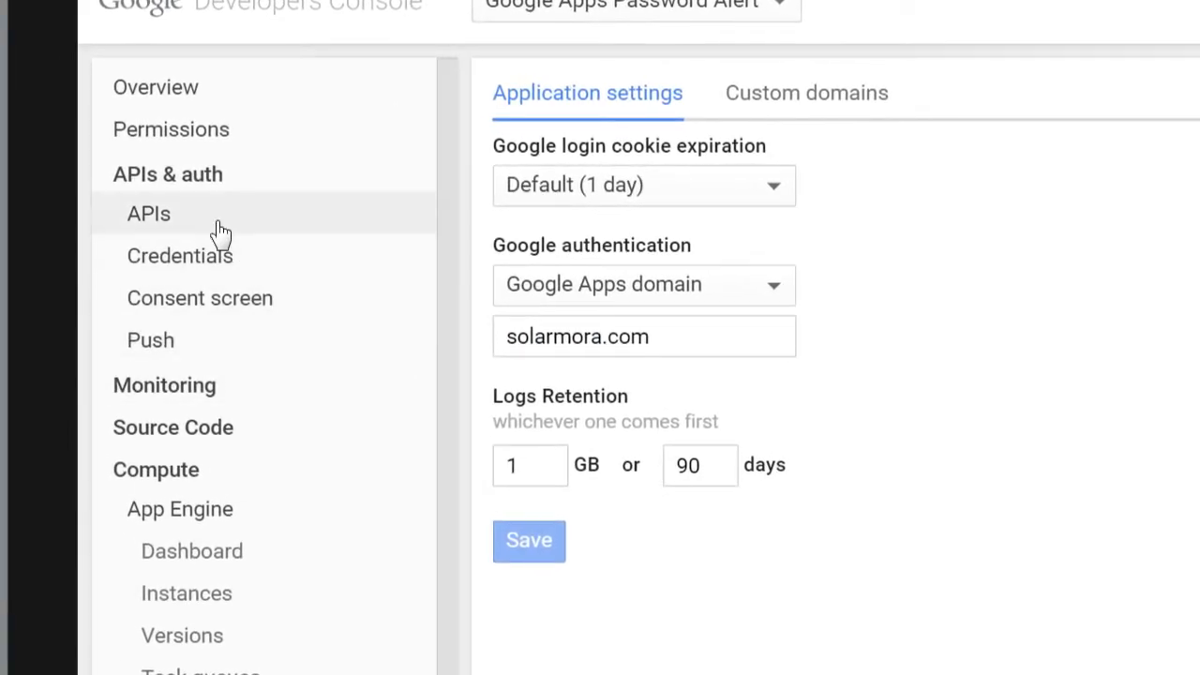
Find the Admin SDK in the API library and enable it for the project
left_click(218, 232)
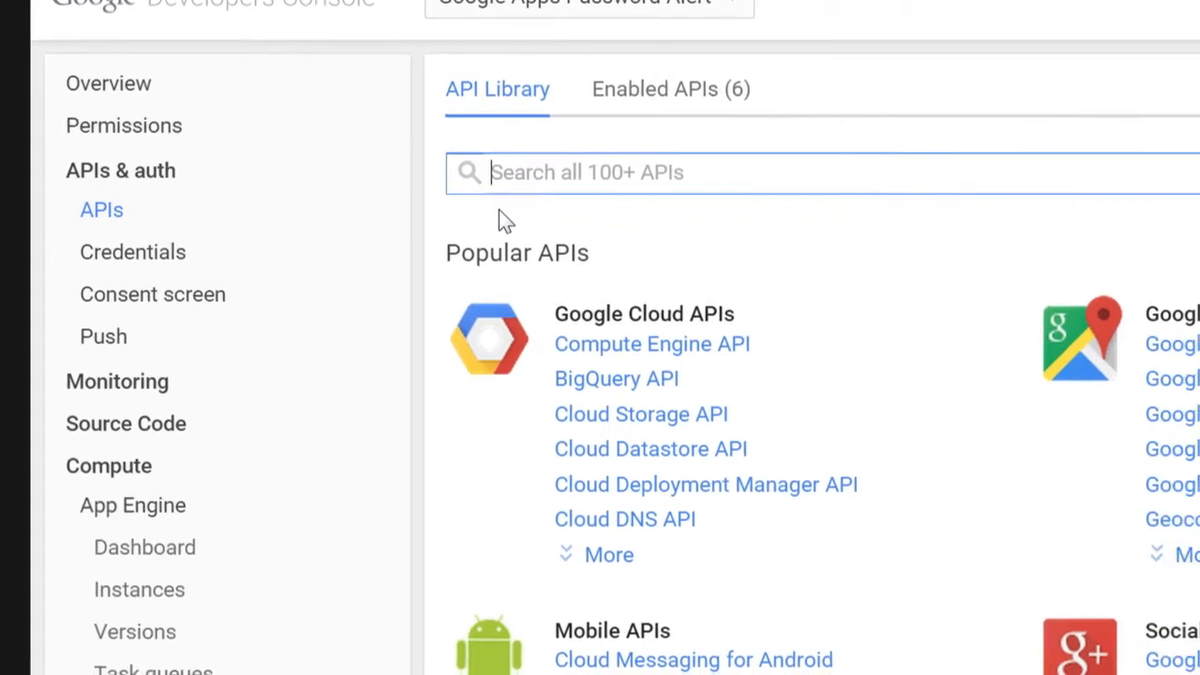
type("admin sdk")
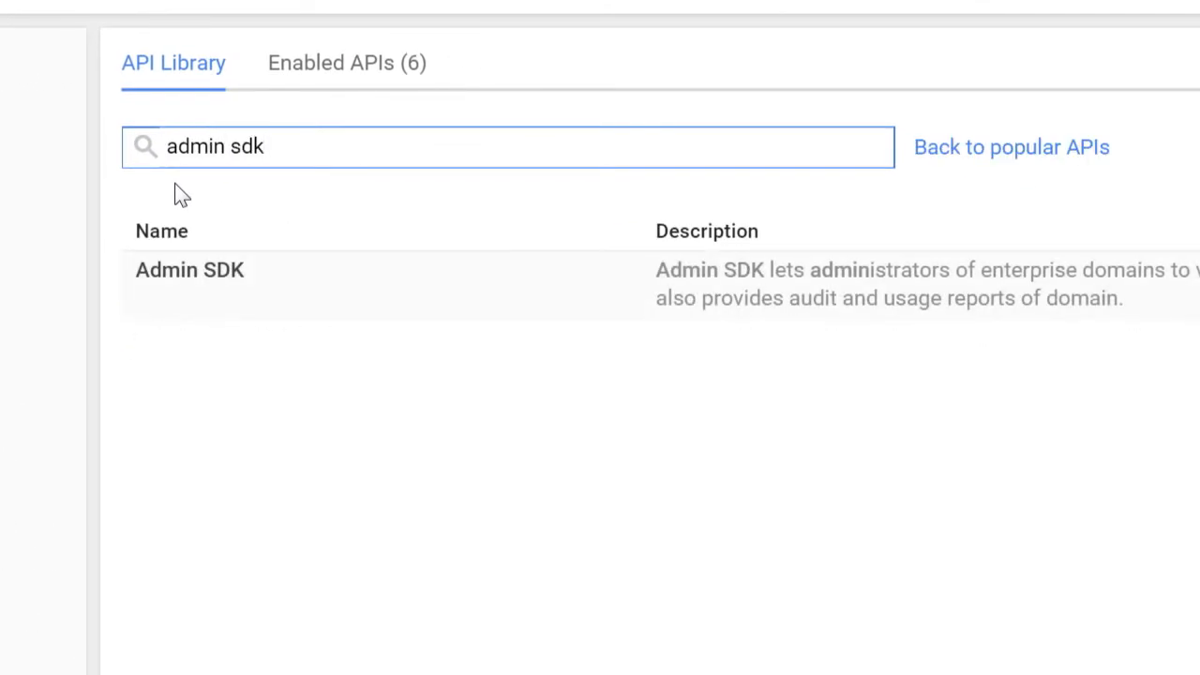
left_click(192, 279)
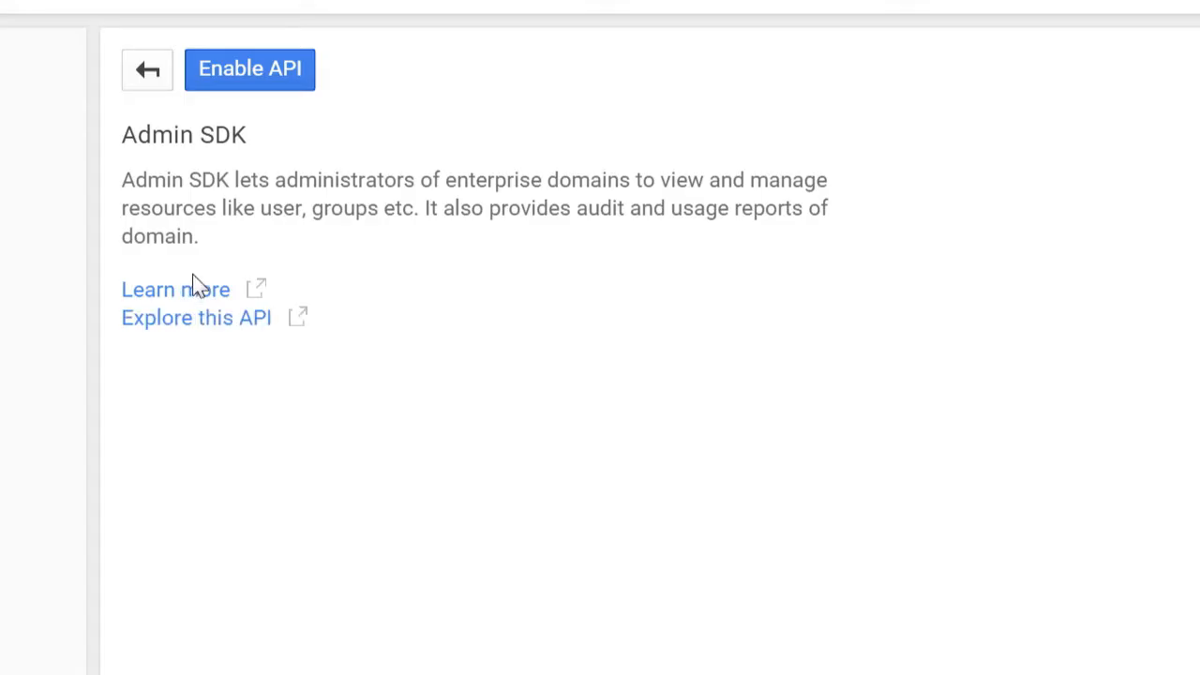
left_click(214, 79)
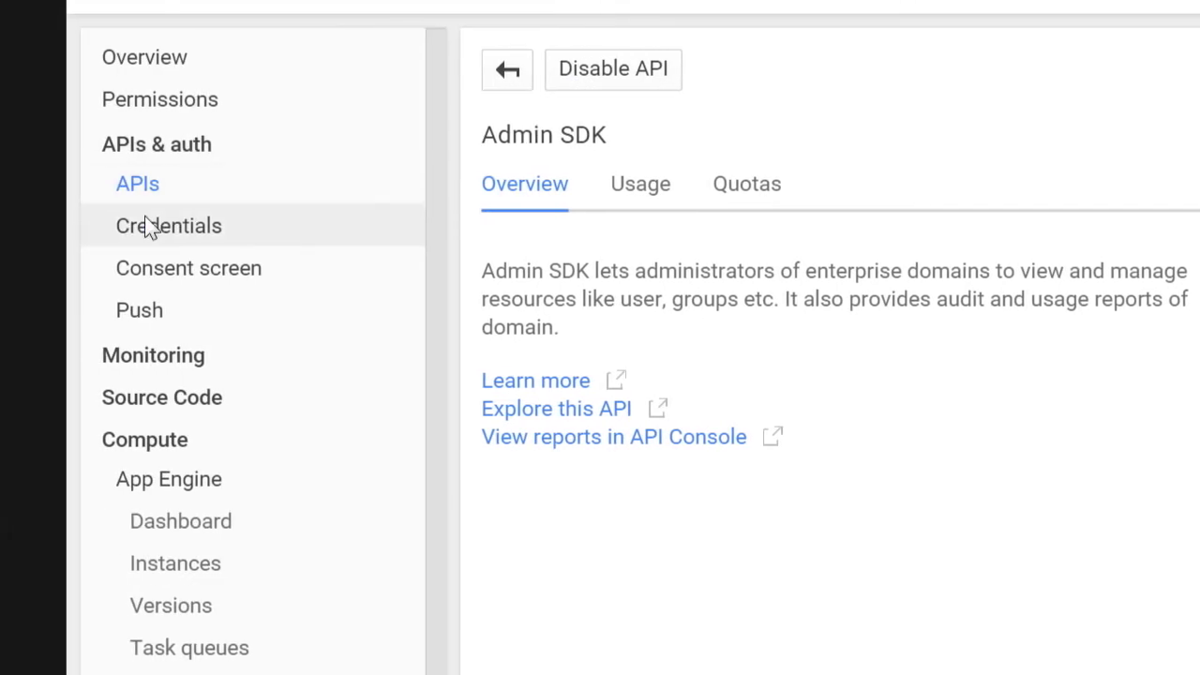
Create a new OAuth client ID of type Service account with a P12 key
left_click(148, 229)
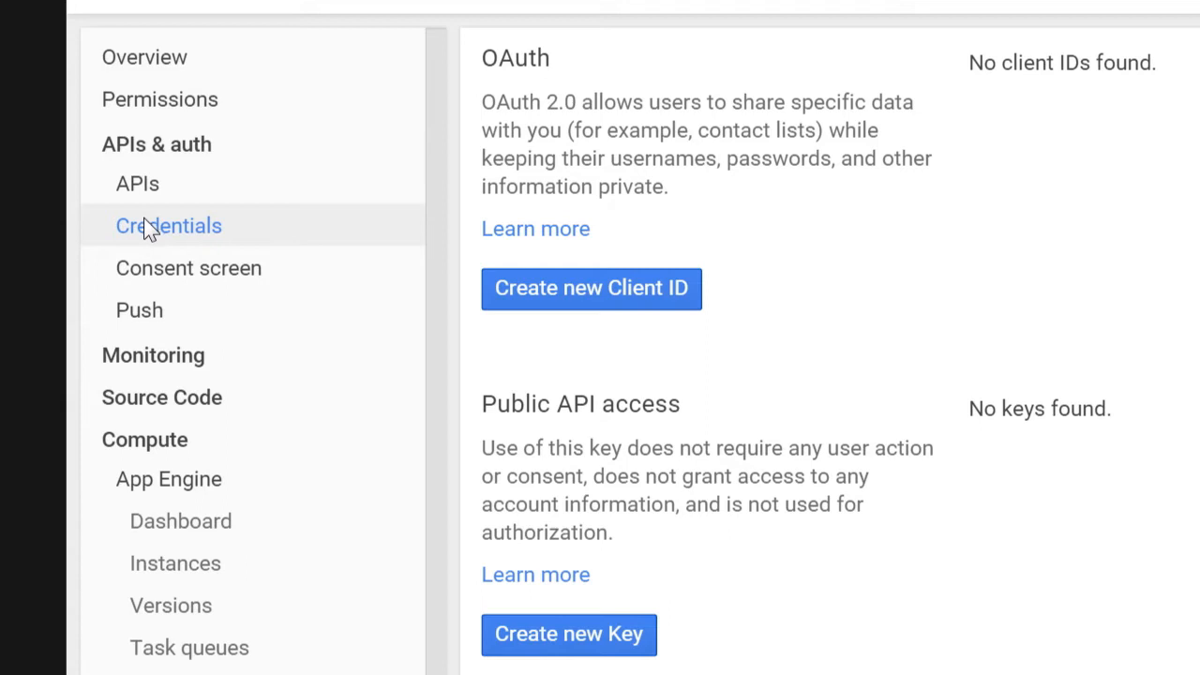
left_click(577, 310)
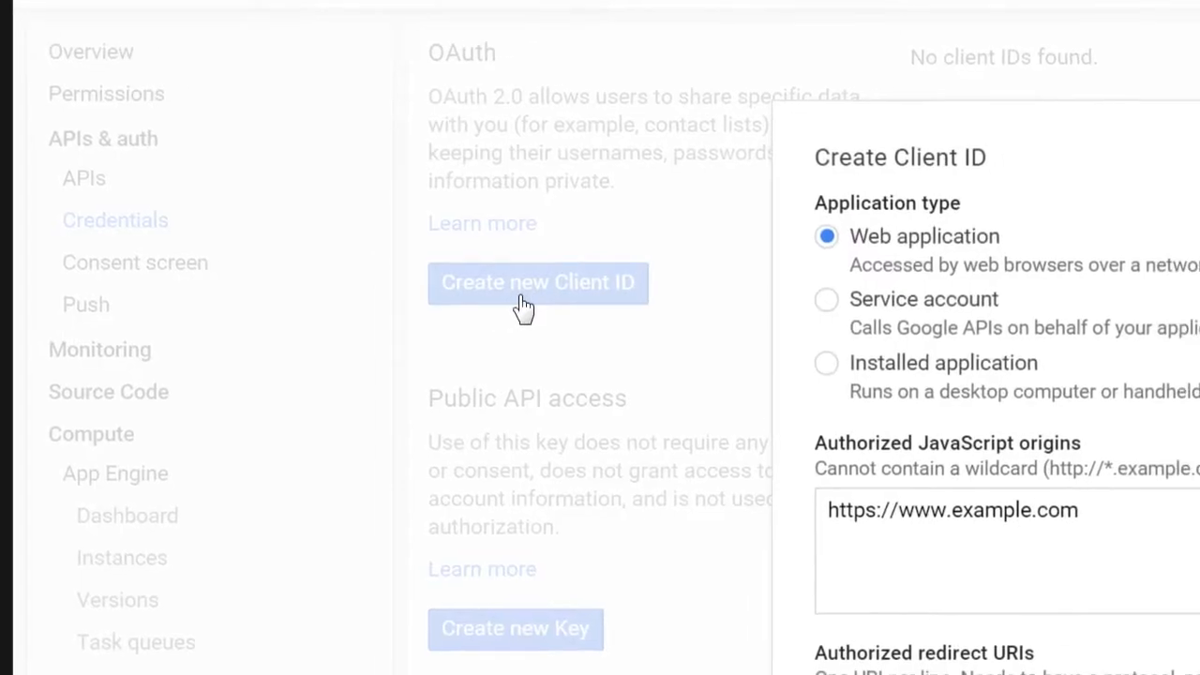
left_click(221, 240)
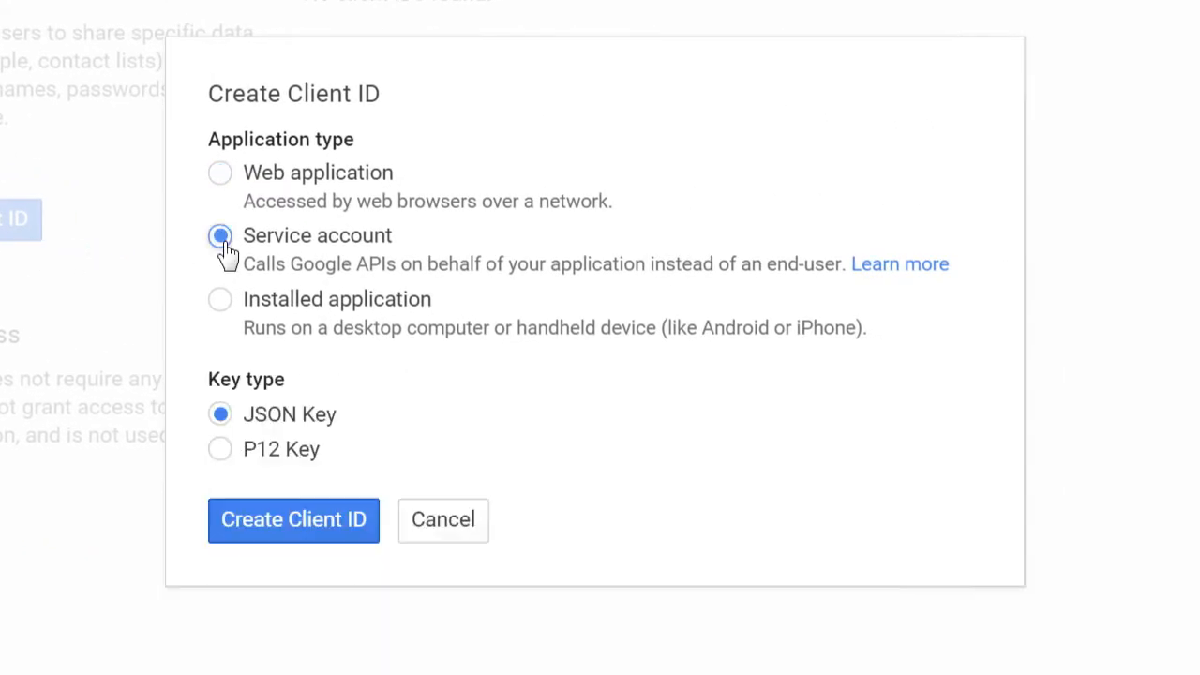
left_click(233, 454)
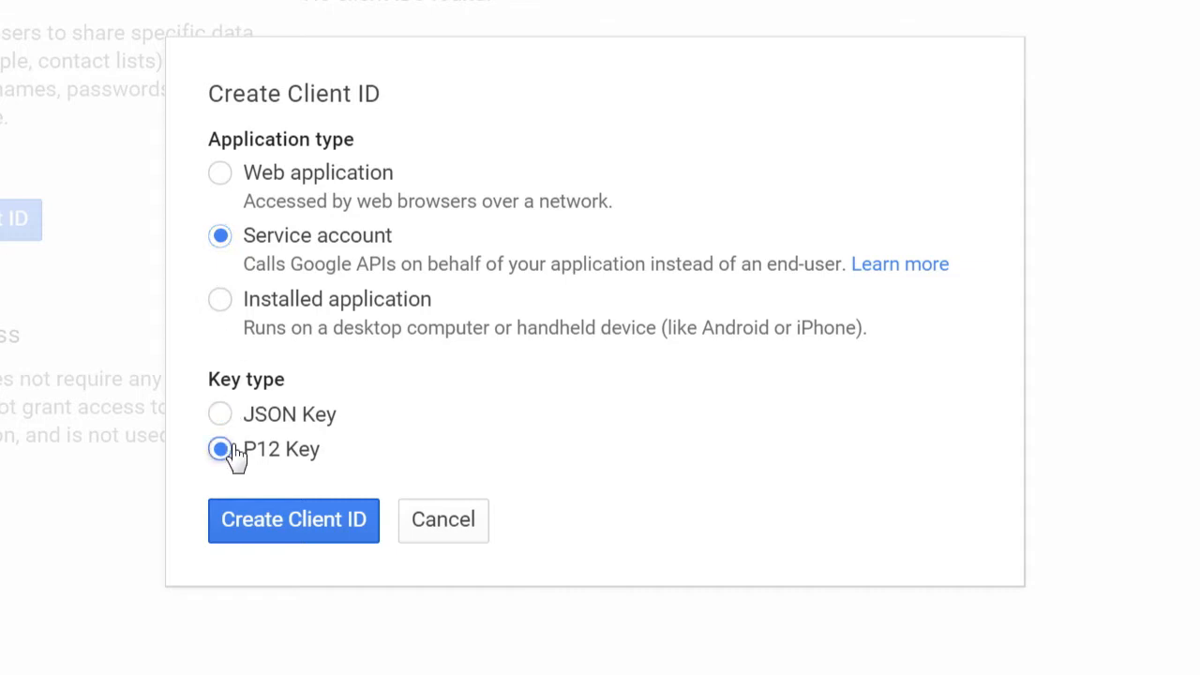
left_click(267, 522)
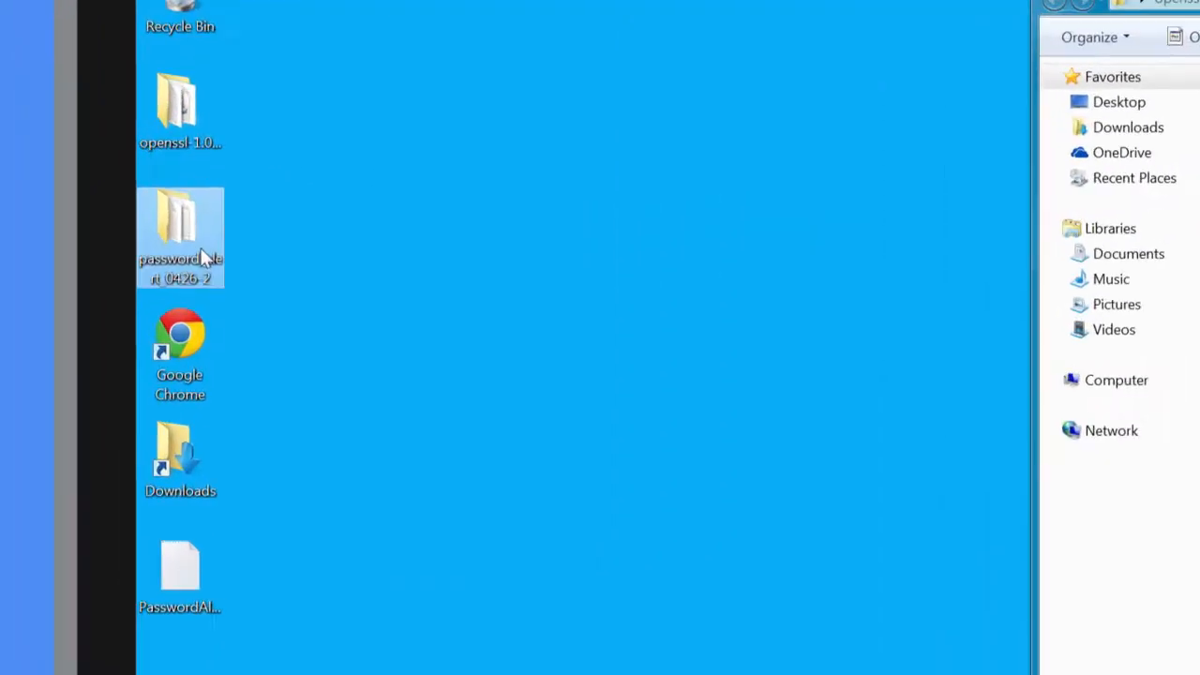
Open the app YAML file in the extracted password alert folder's server subfolder, set its application value to password-alert-solarmora, and save it
double_click(104, 215)
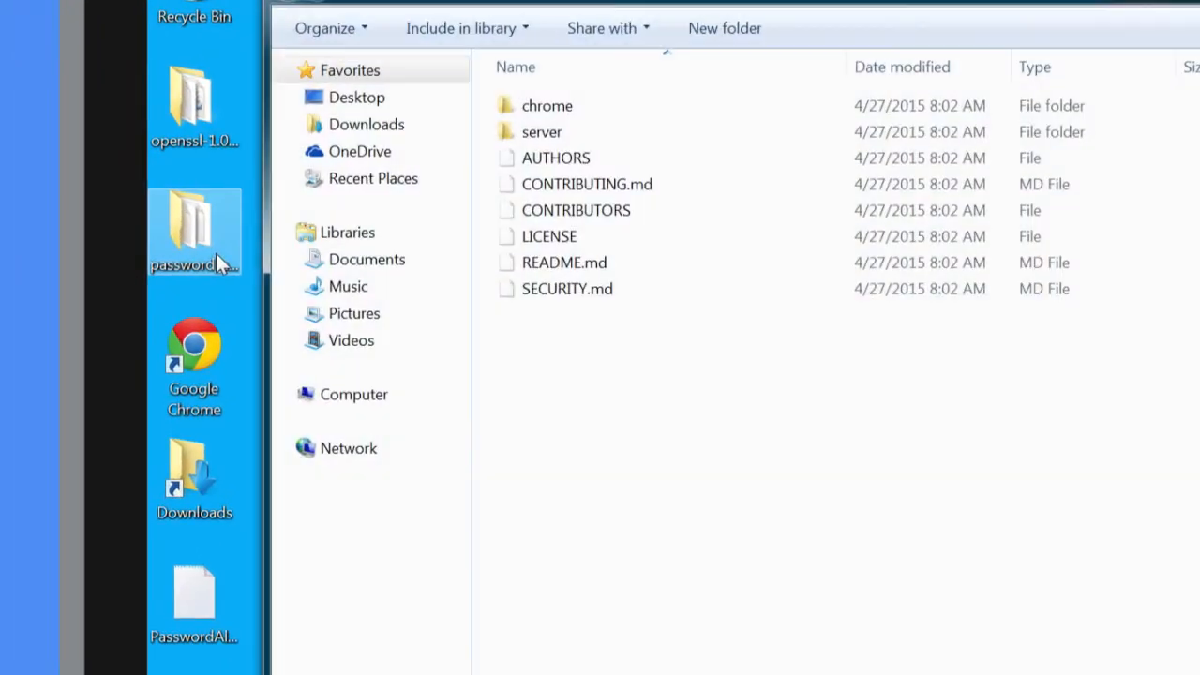
double_click(496, 126)
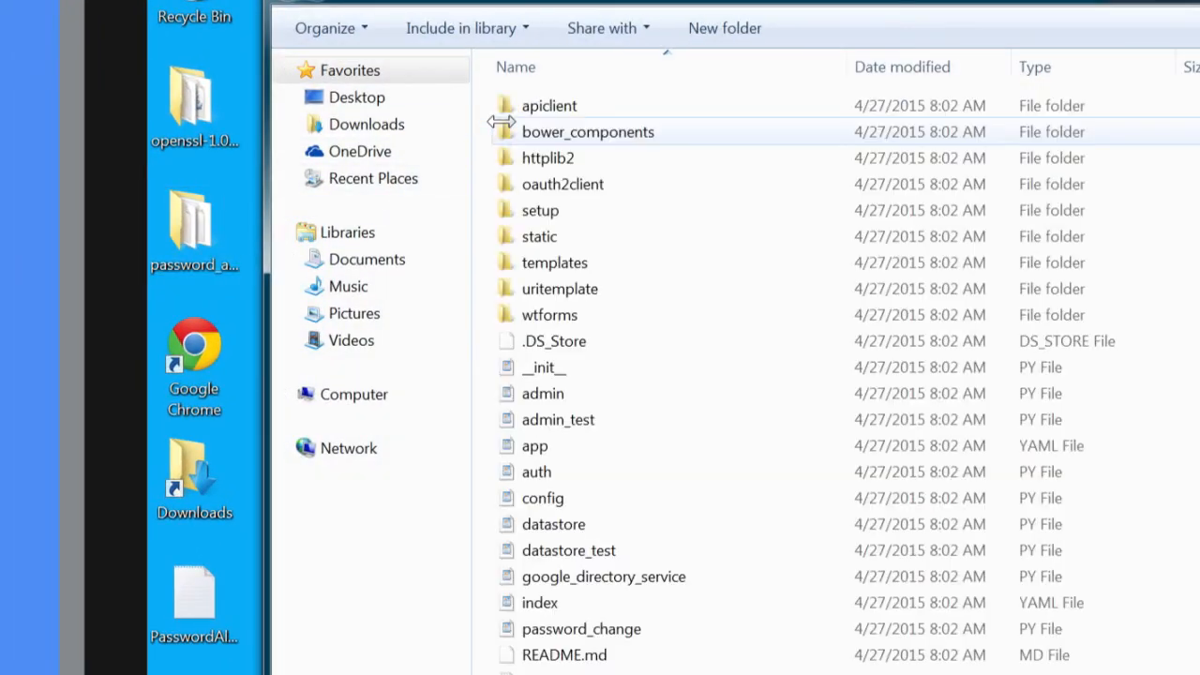
double_click(539, 450)
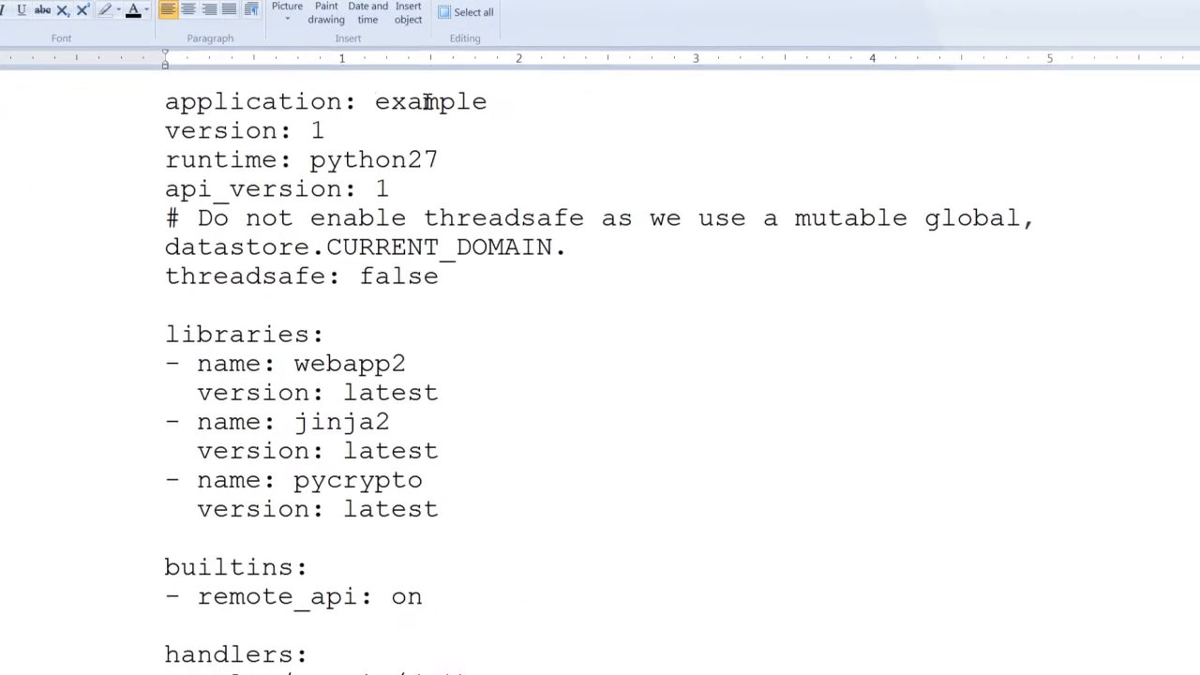
double_click(428, 102)
type("password-ale")
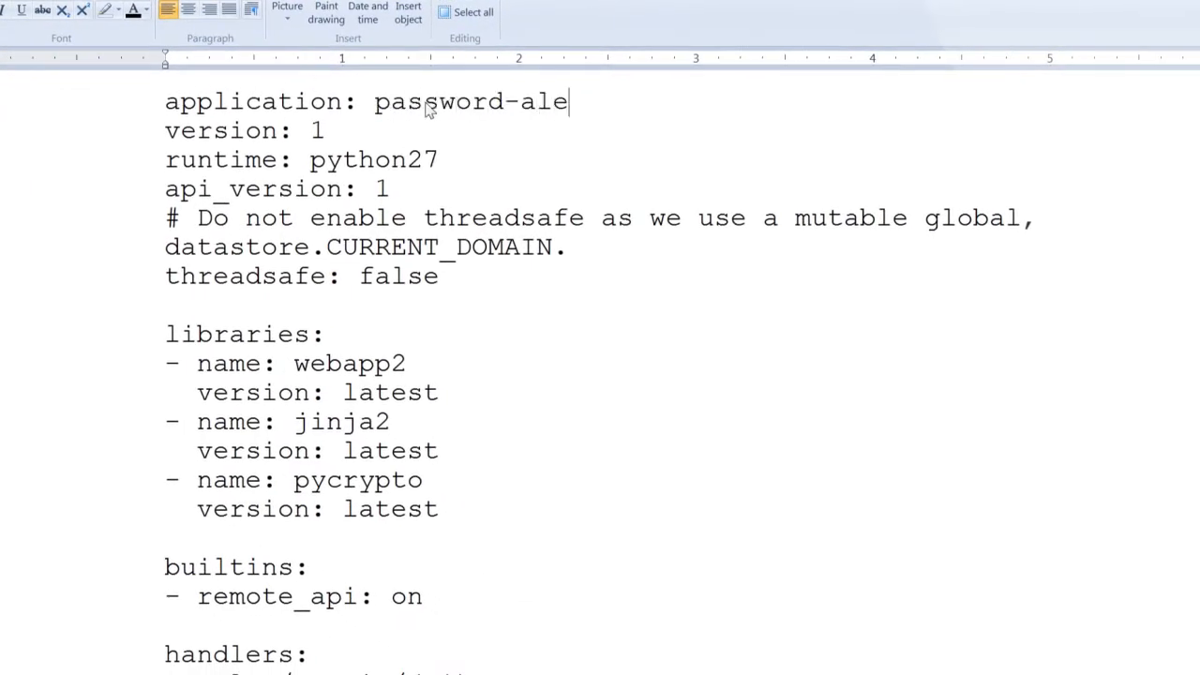
type("rt-solarmora")
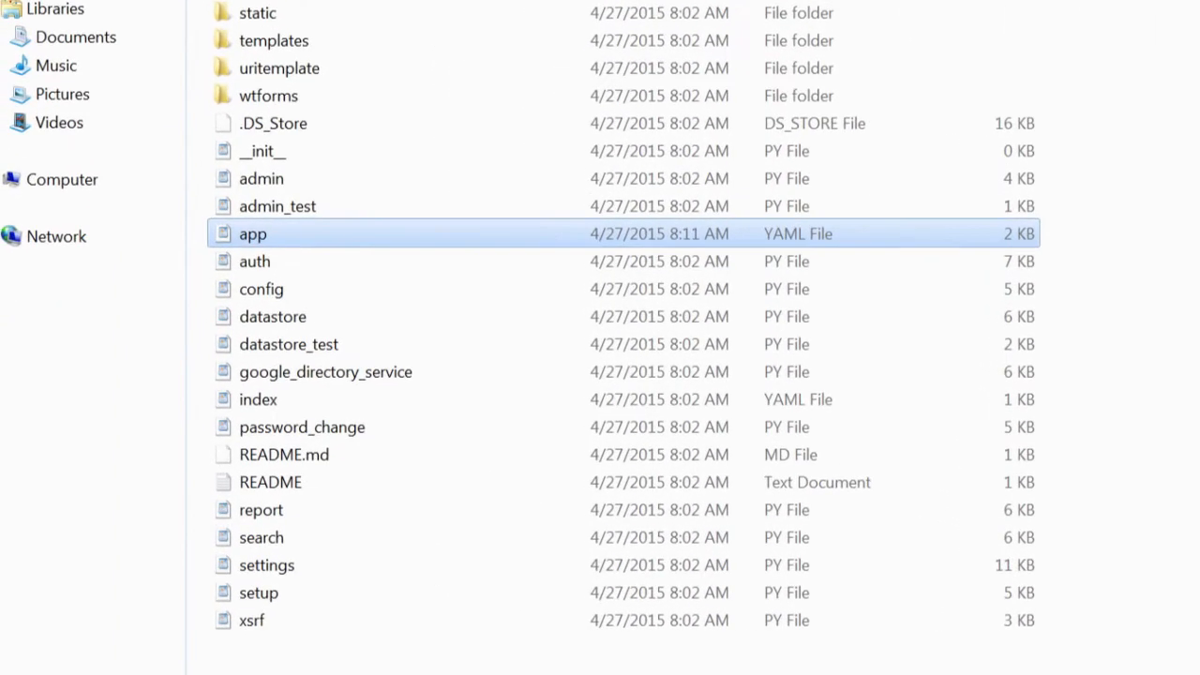
Open the config PY file in the server folder and enter the domain authentication secret as the DOMAIN_AUTH_SECRET value
left_click(529, 289)
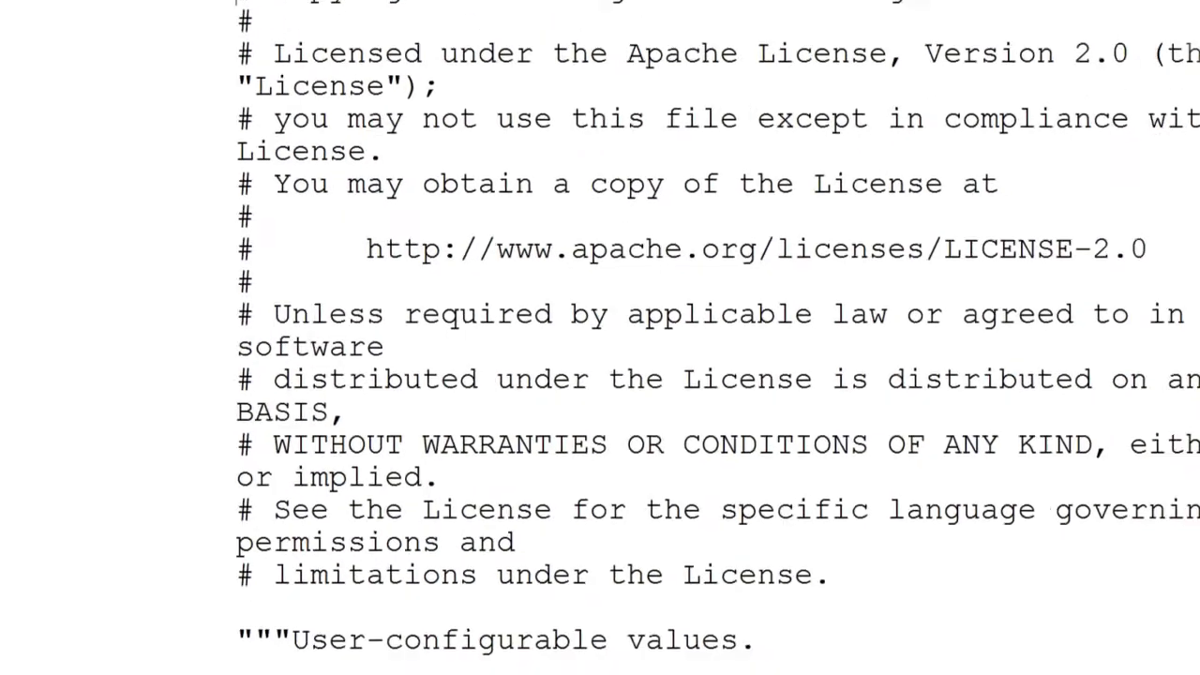
scroll(599, 356, "down", 10)
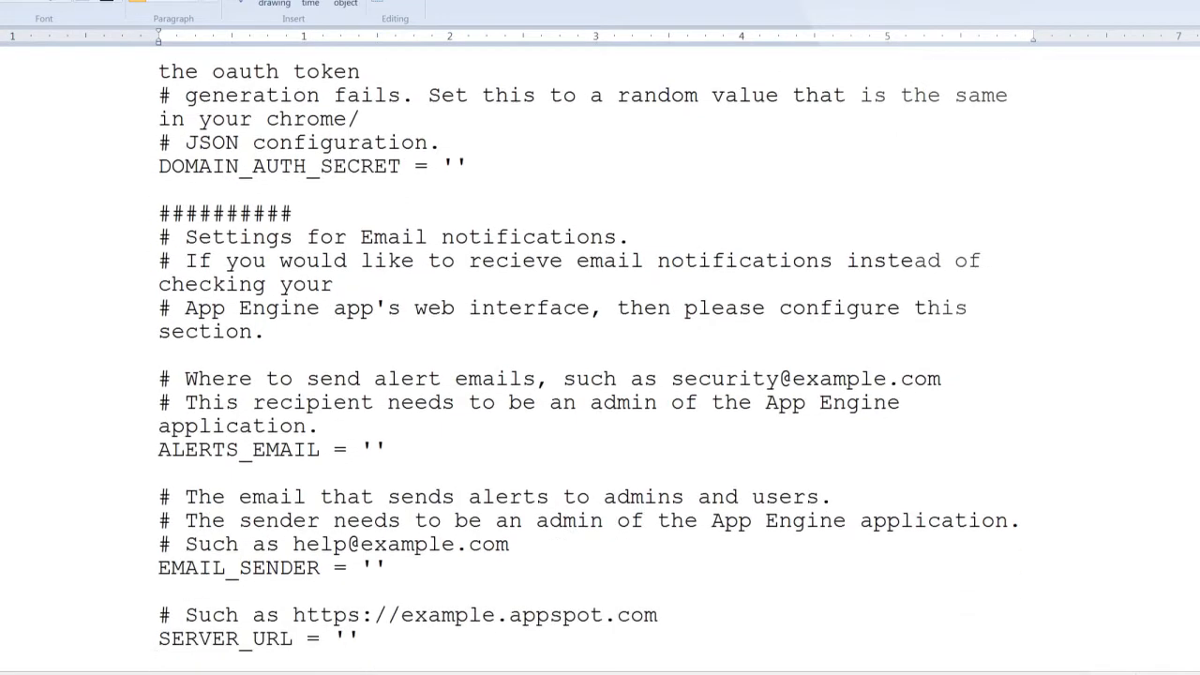
scroll(583, 367, "down", 2)
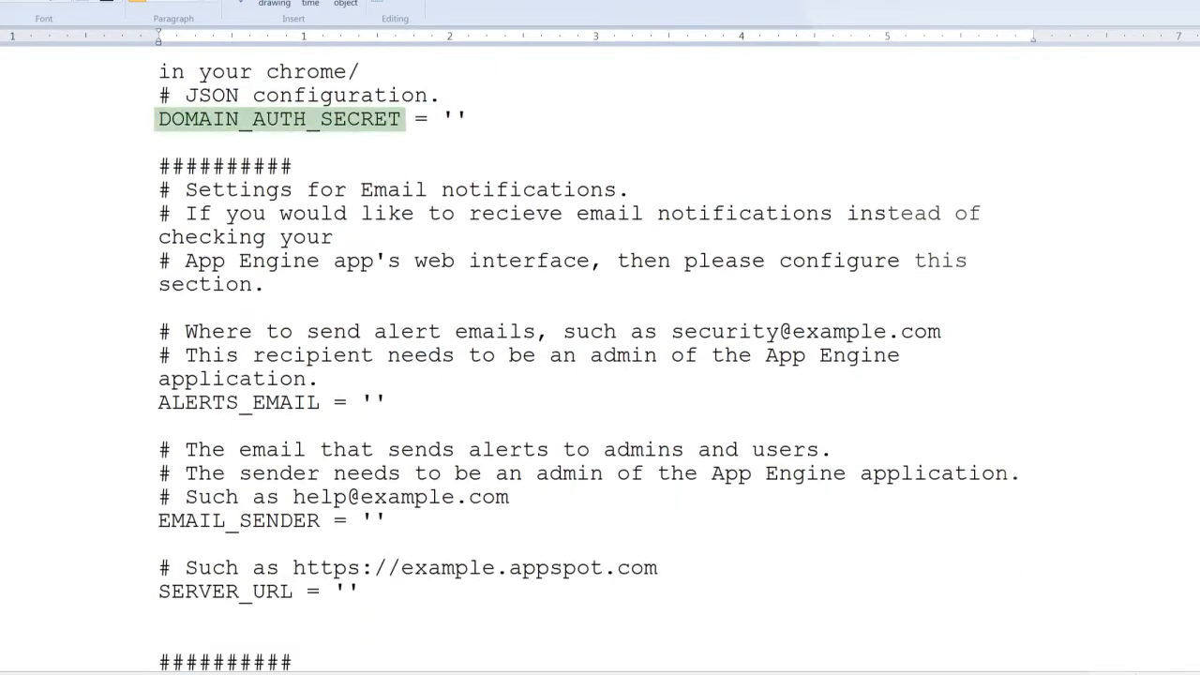
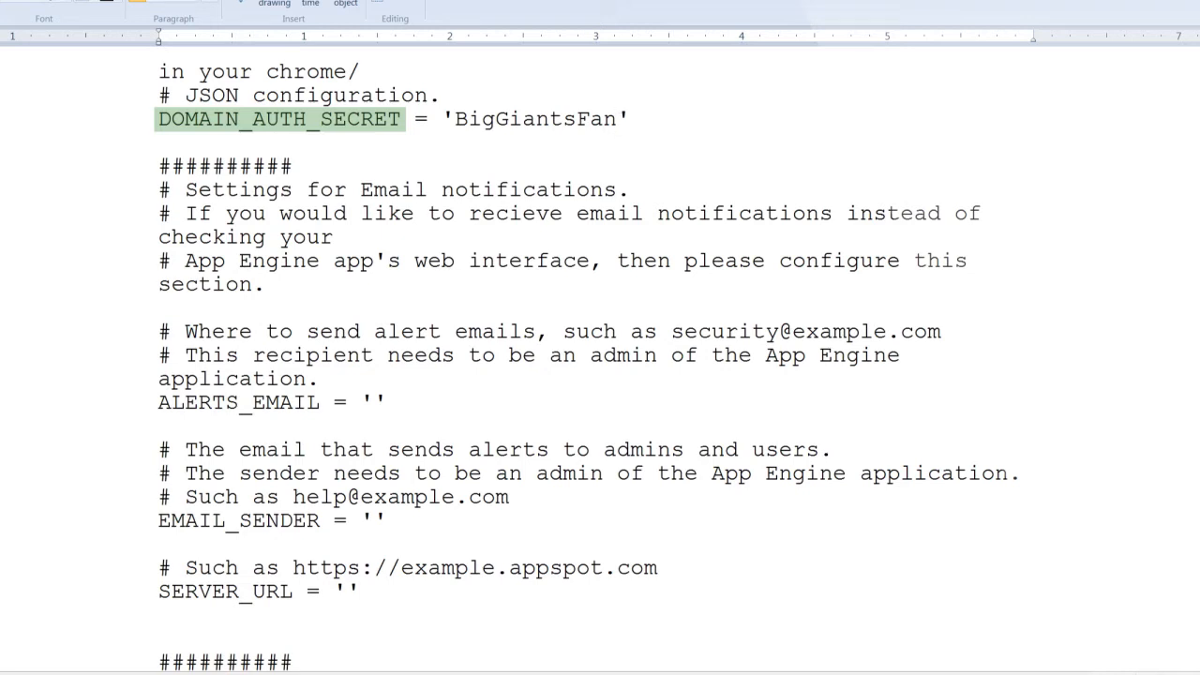
Set ALERTS_EMAIL to the security group's e-mail address on the solarmora.com domain
left_click(376, 402)
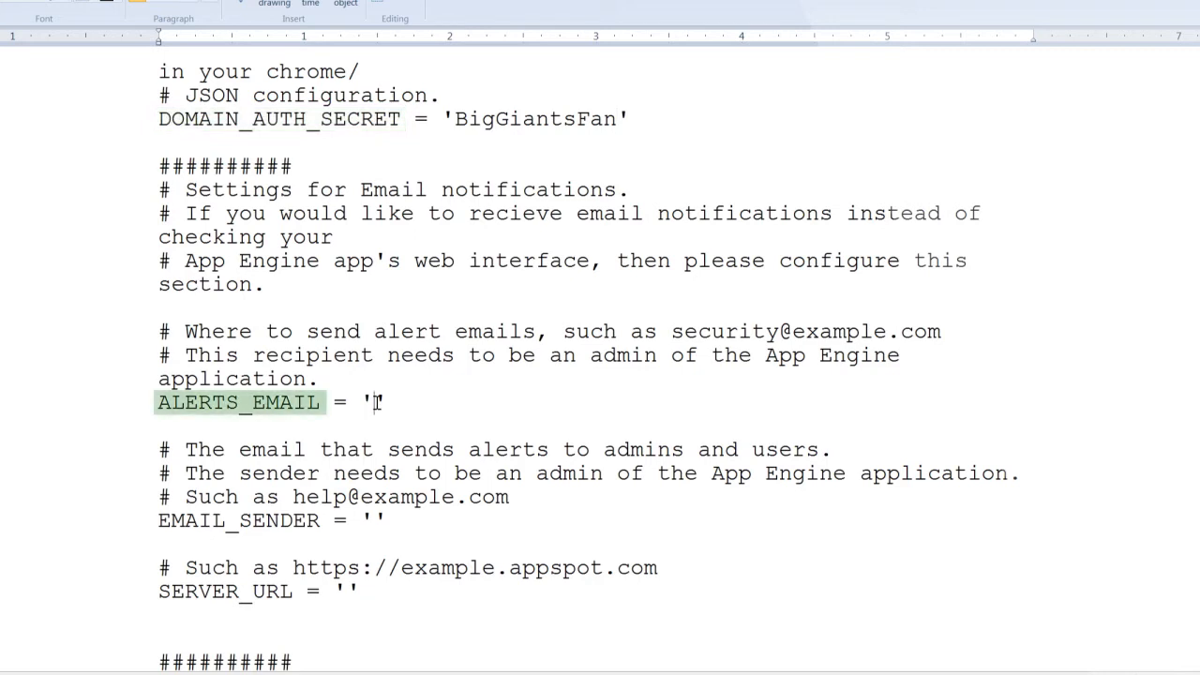
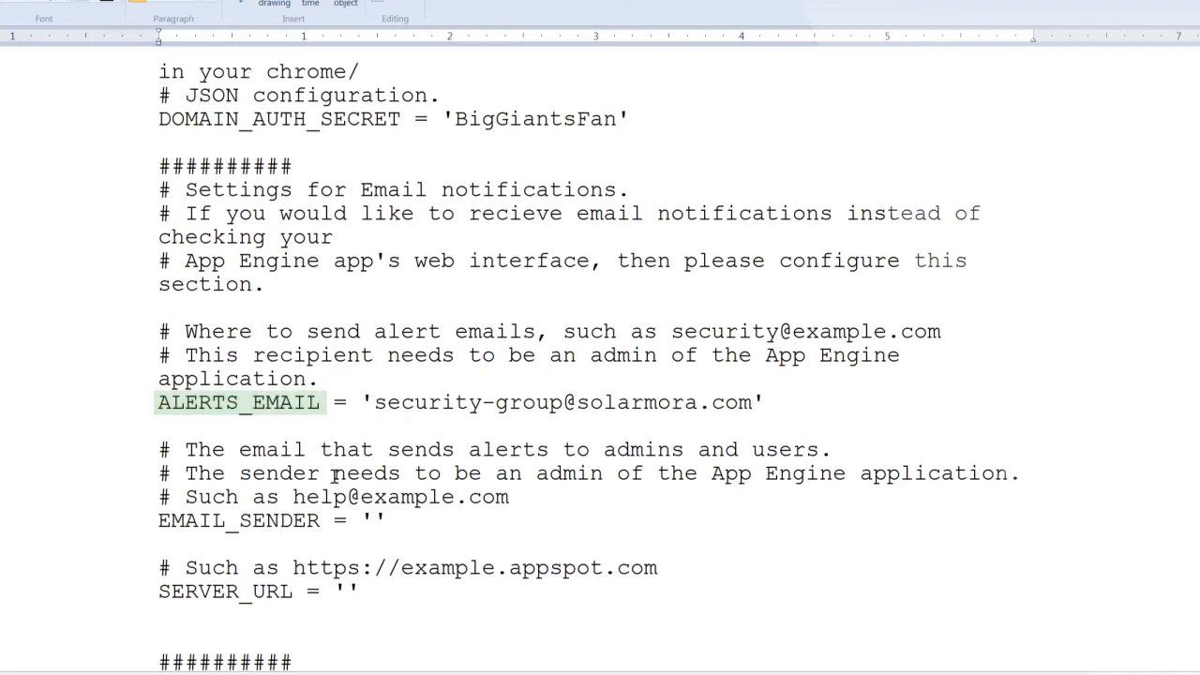
Set EMAIL_SENDER to the security sender's e-mail address on the solarmora.com domain
left_click(373, 520)
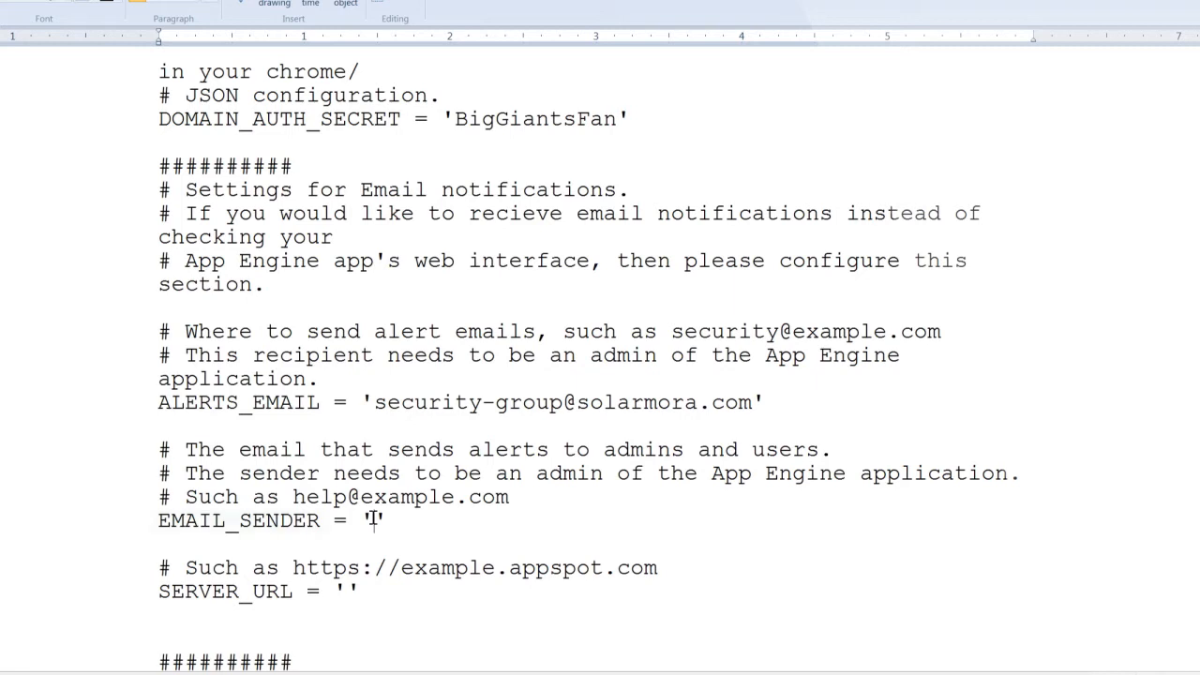
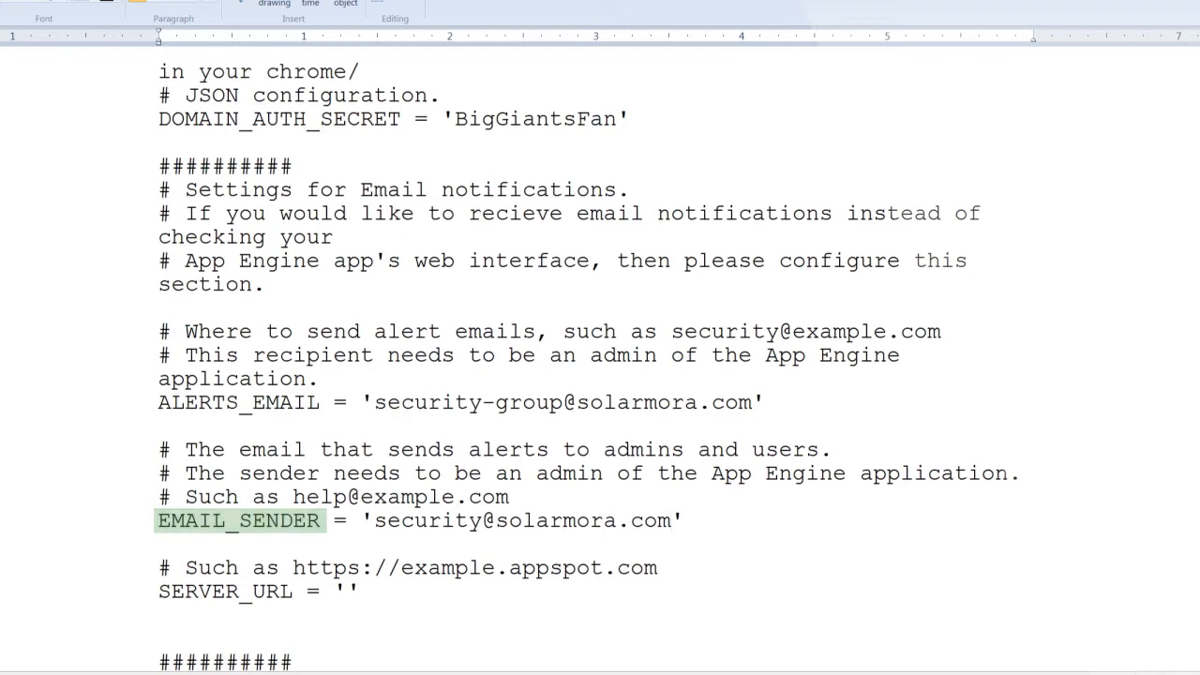
left_click(347, 591)
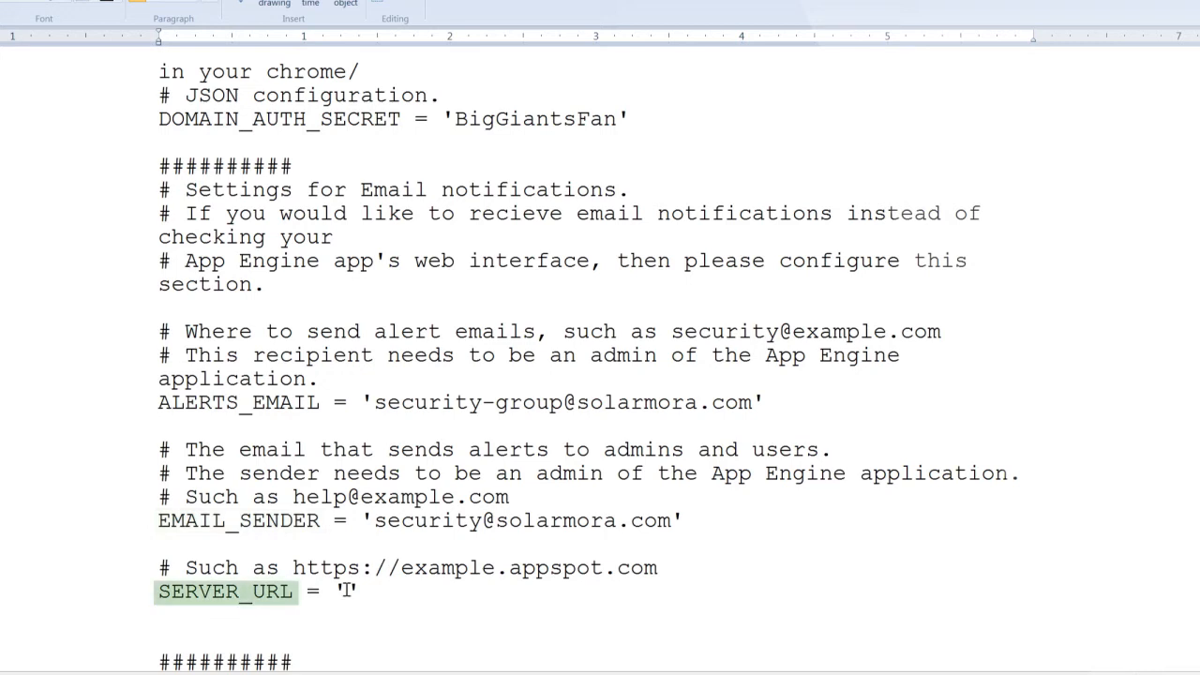
type("https://password-alert-s")
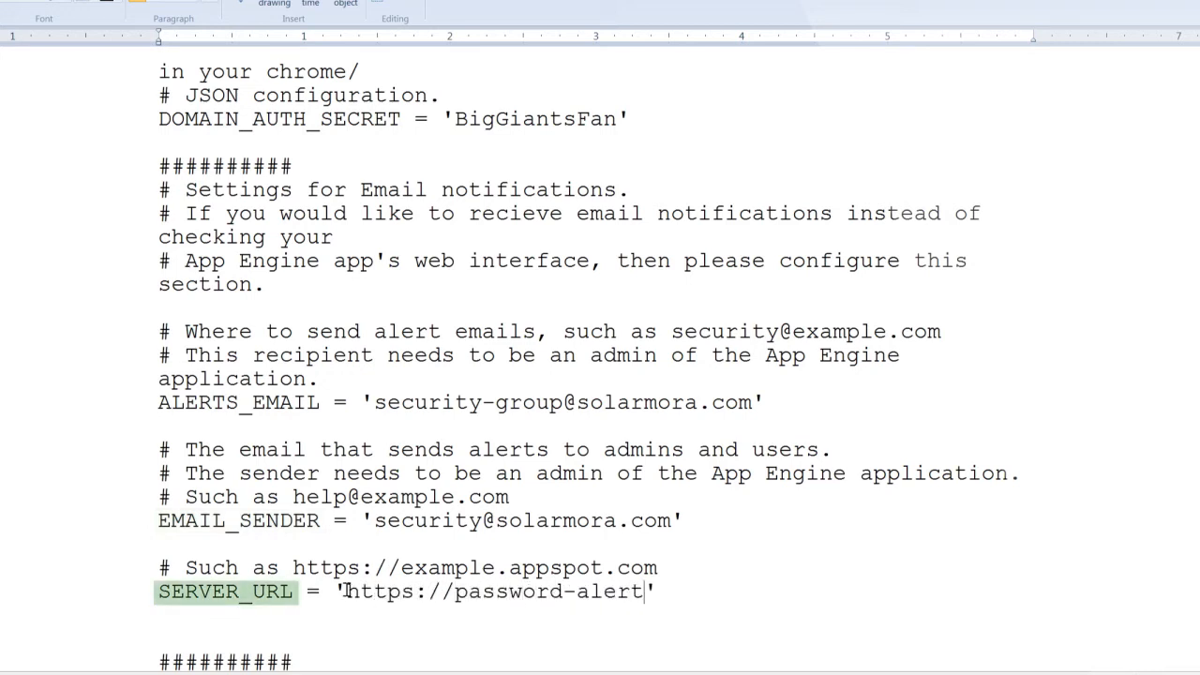
type("olarmora.appspot.com")
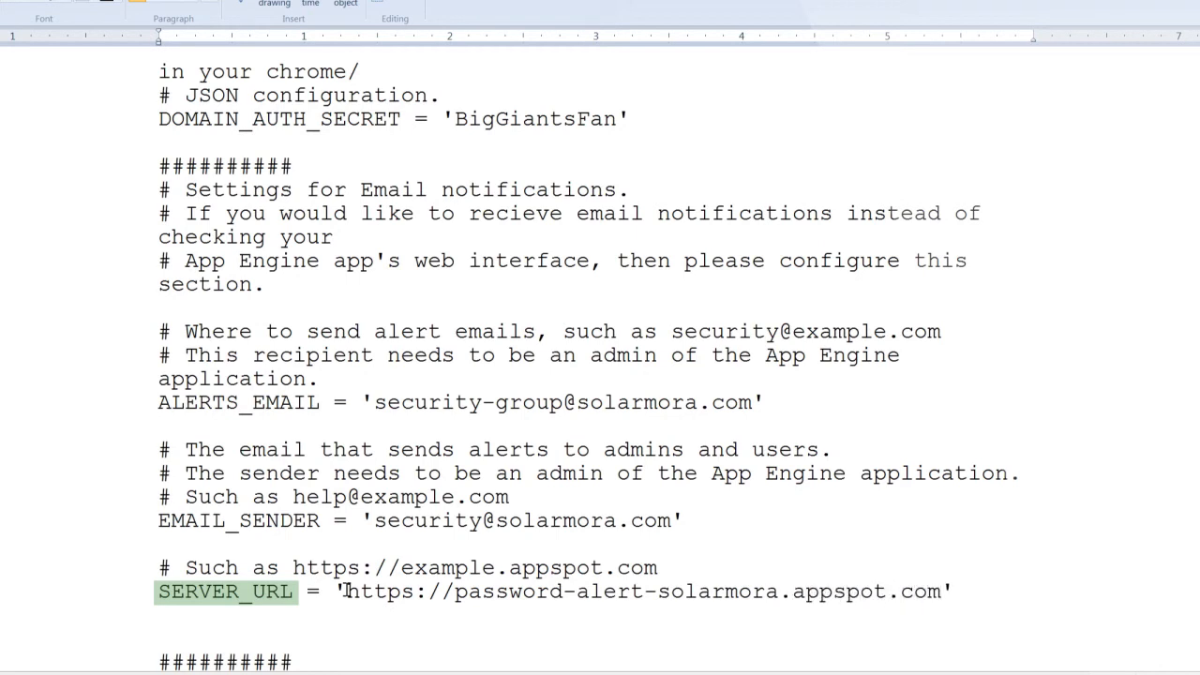
In the enforcement mode settings, set SERVICE_ACCOUNT_ADMIN to the administrator's e-mail address on the solarmora.com domain
scroll(581, 365, "down", 8)
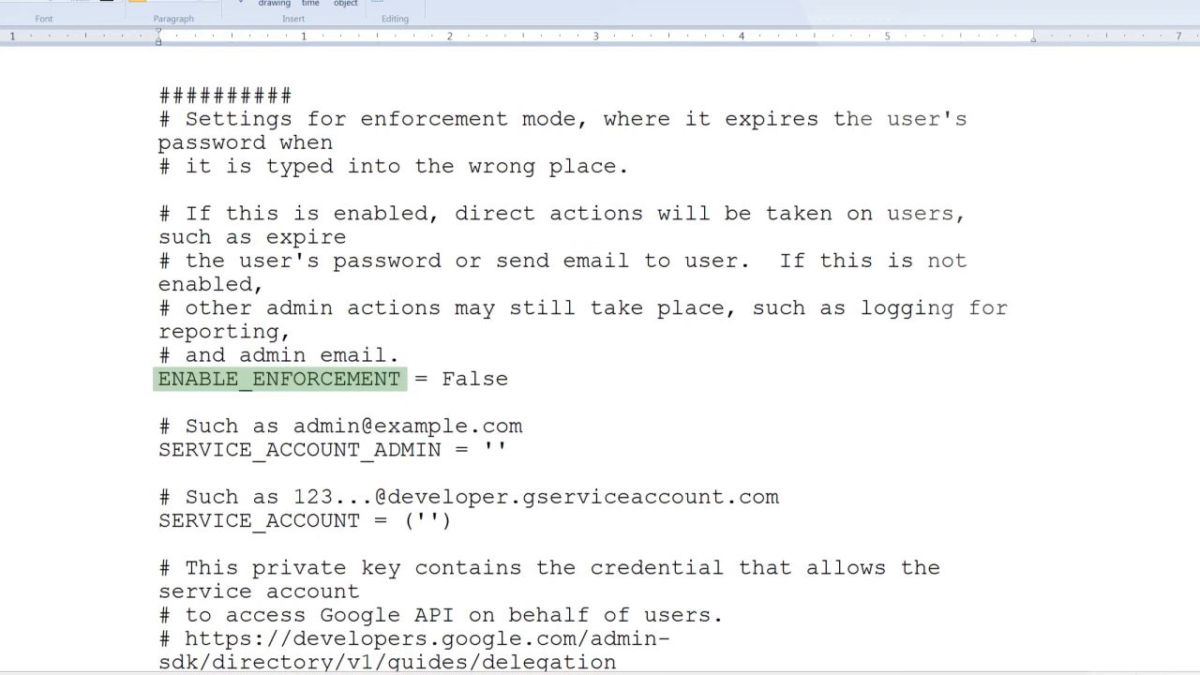
left_click(498, 449)
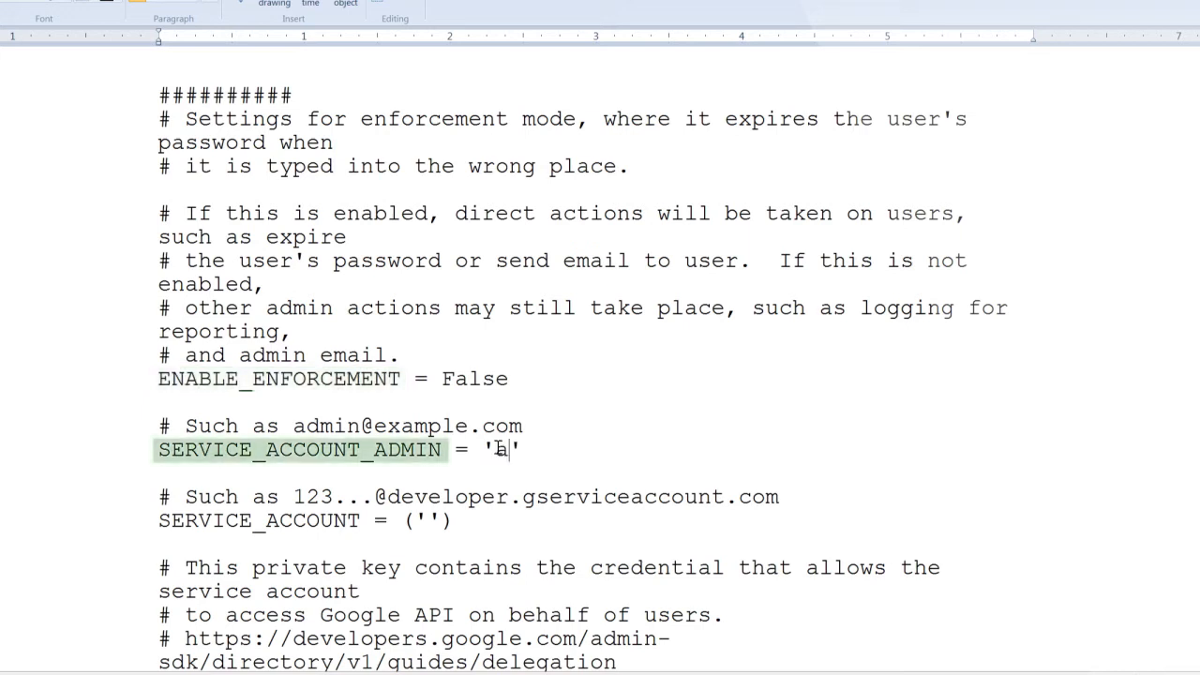
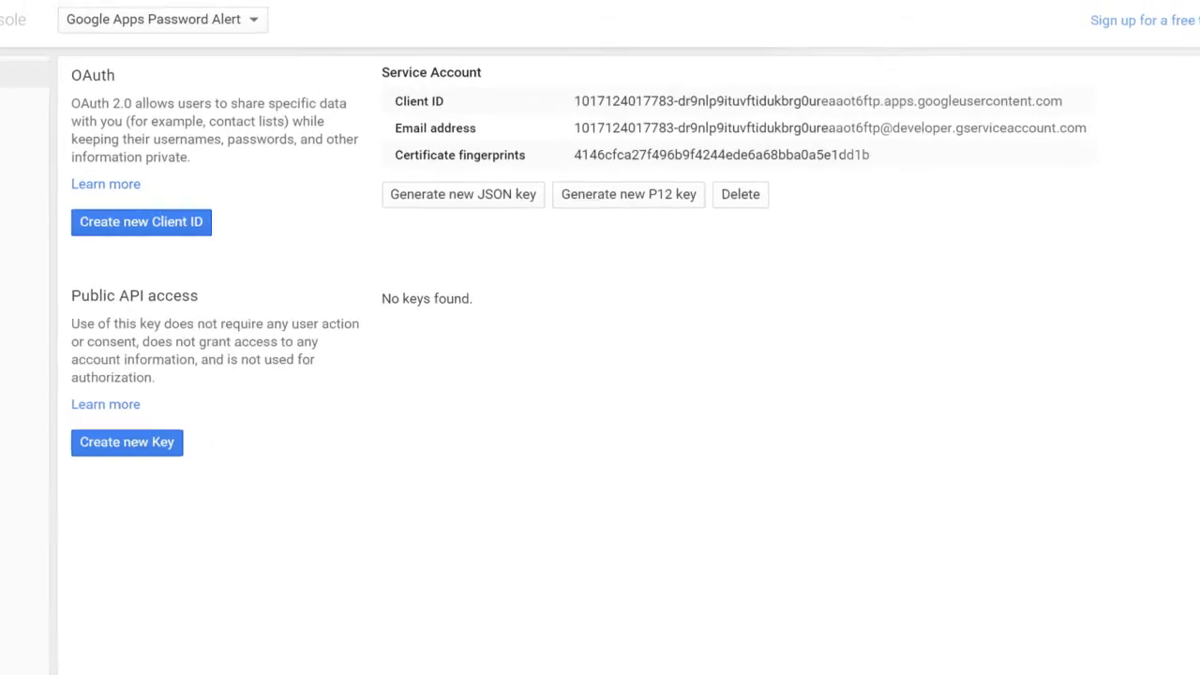
Copy the service account's e-mail address from the Developers Console credentials and paste it as the SERVICE_ACCOUNT value in the config file
left_click_drag(576, 129, 956, 129)
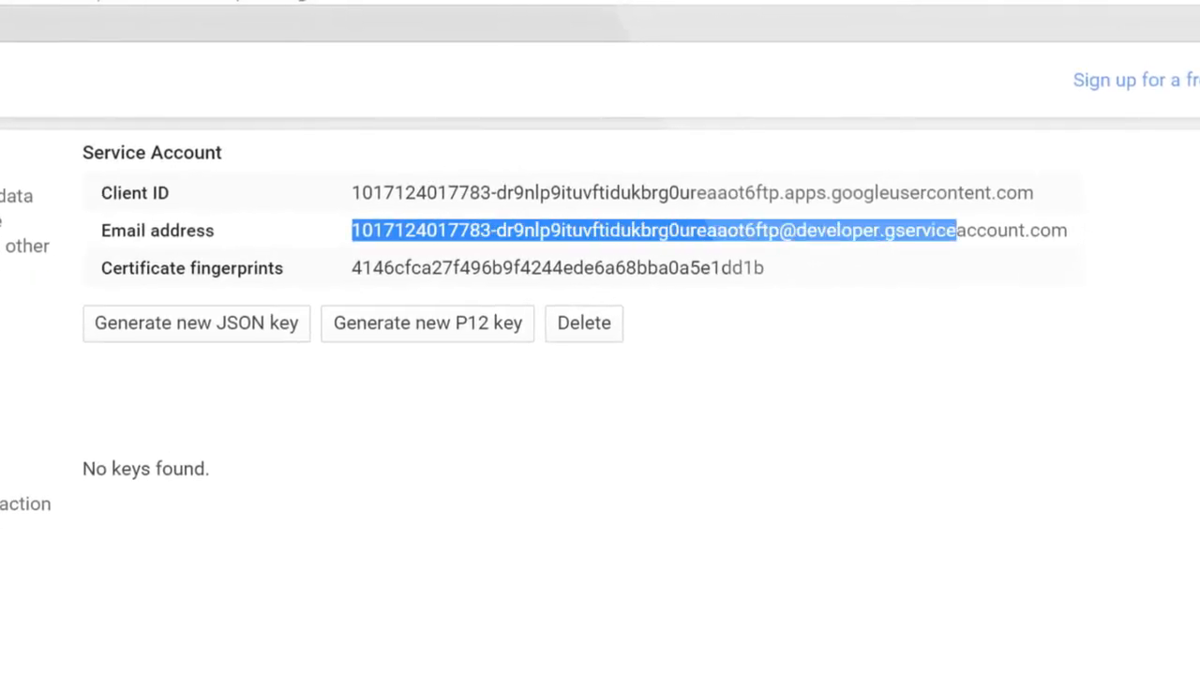
left_click_drag(957, 230, 1067, 230)
right_click(996, 228)
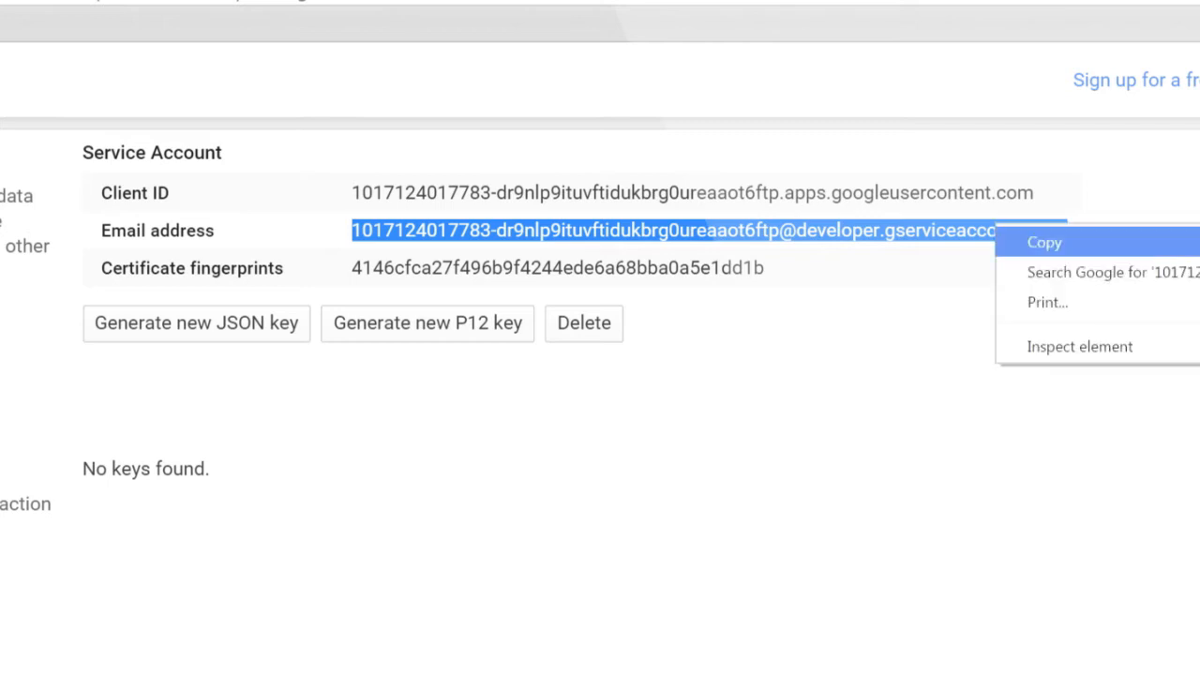
left_click(1043, 242)
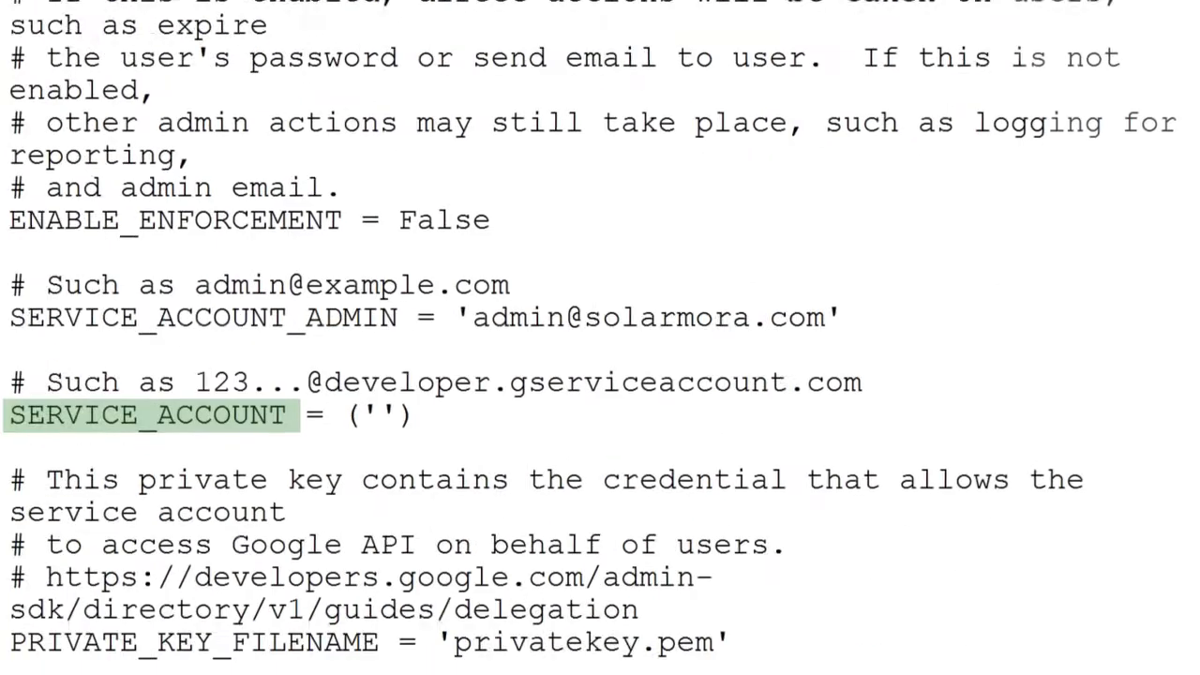
right_click(489, 282)
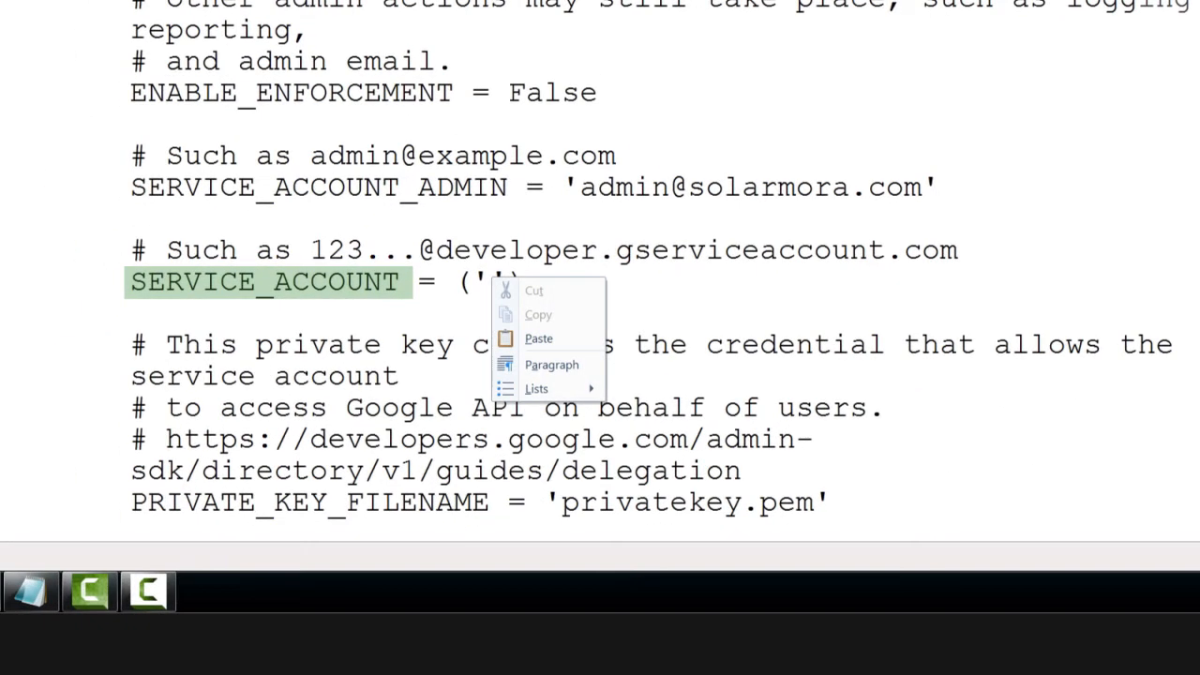
left_click(539, 339)
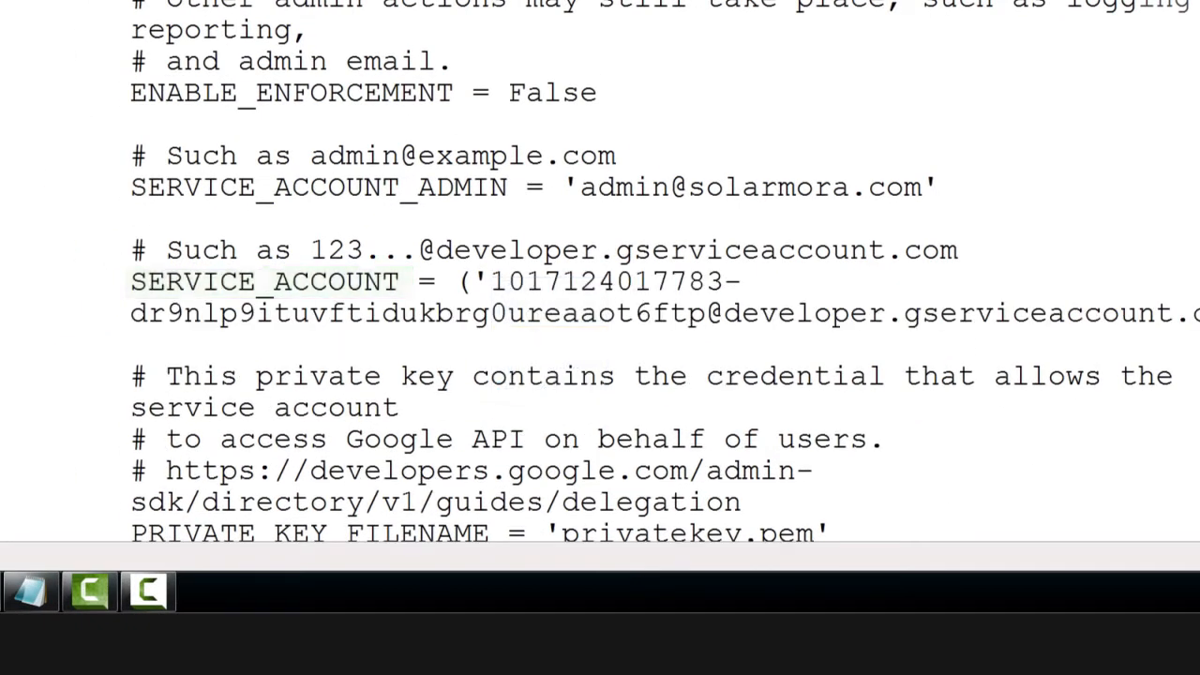
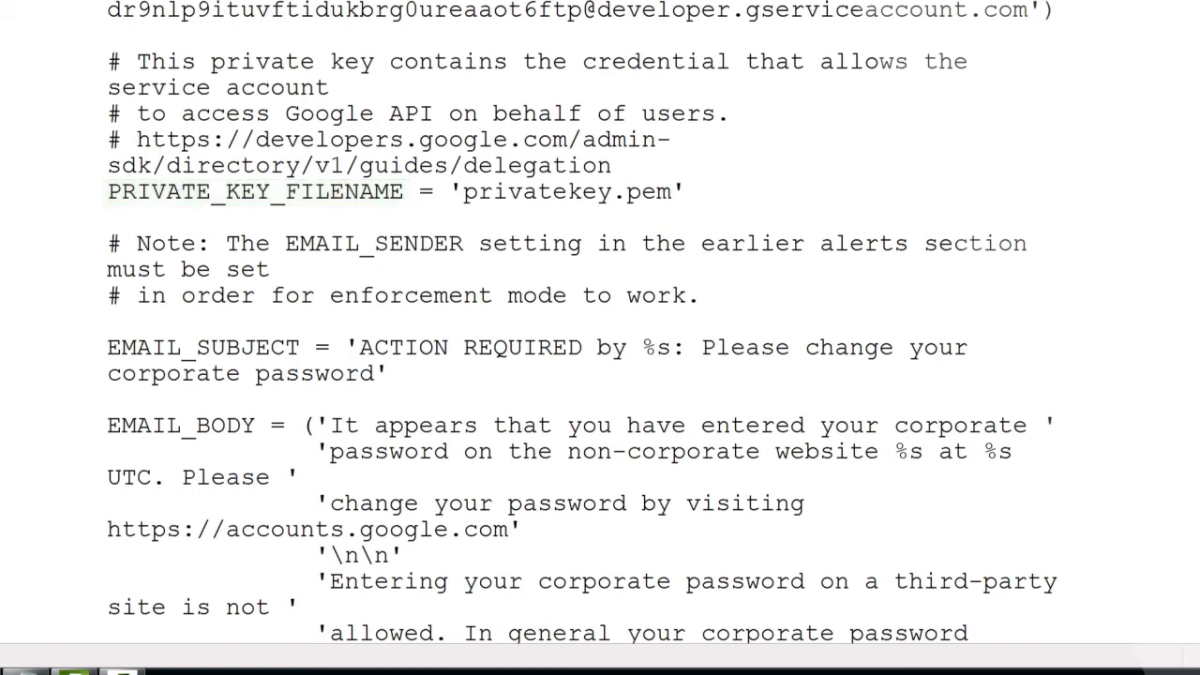
Set ADMIN_GROUP in the config file to the security group's e-mail address on the solarmora.com domain
scroll(600, 323, "down", 16)
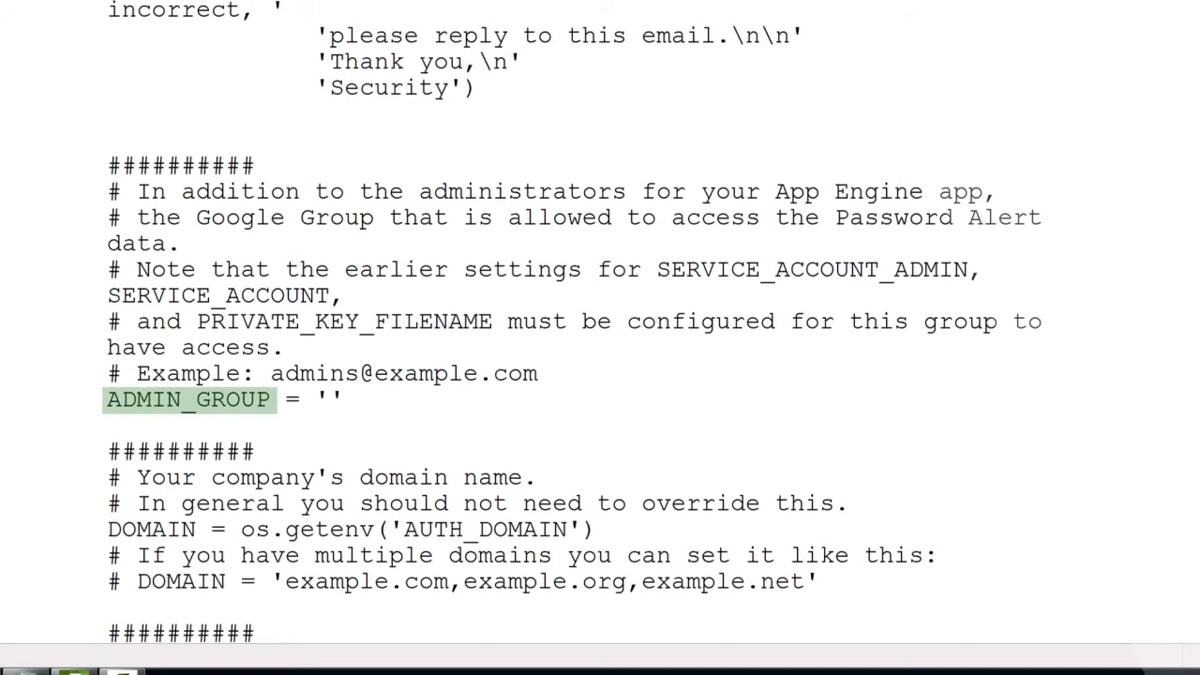
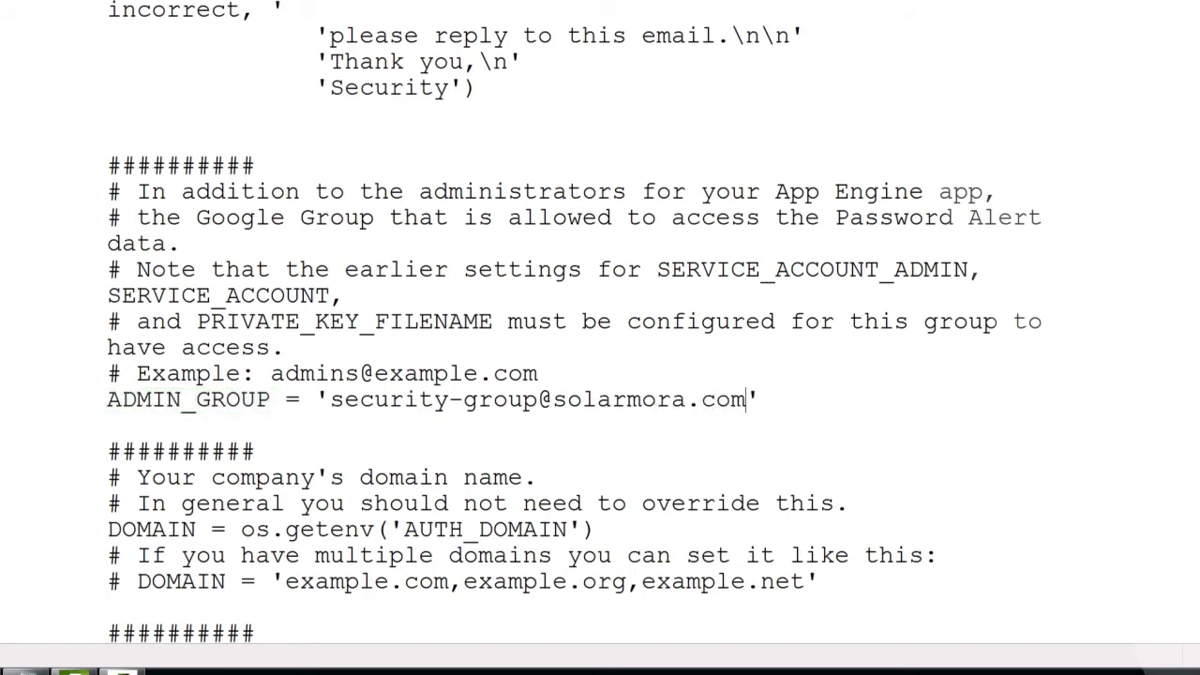
scroll(600, 338, "down", 3)
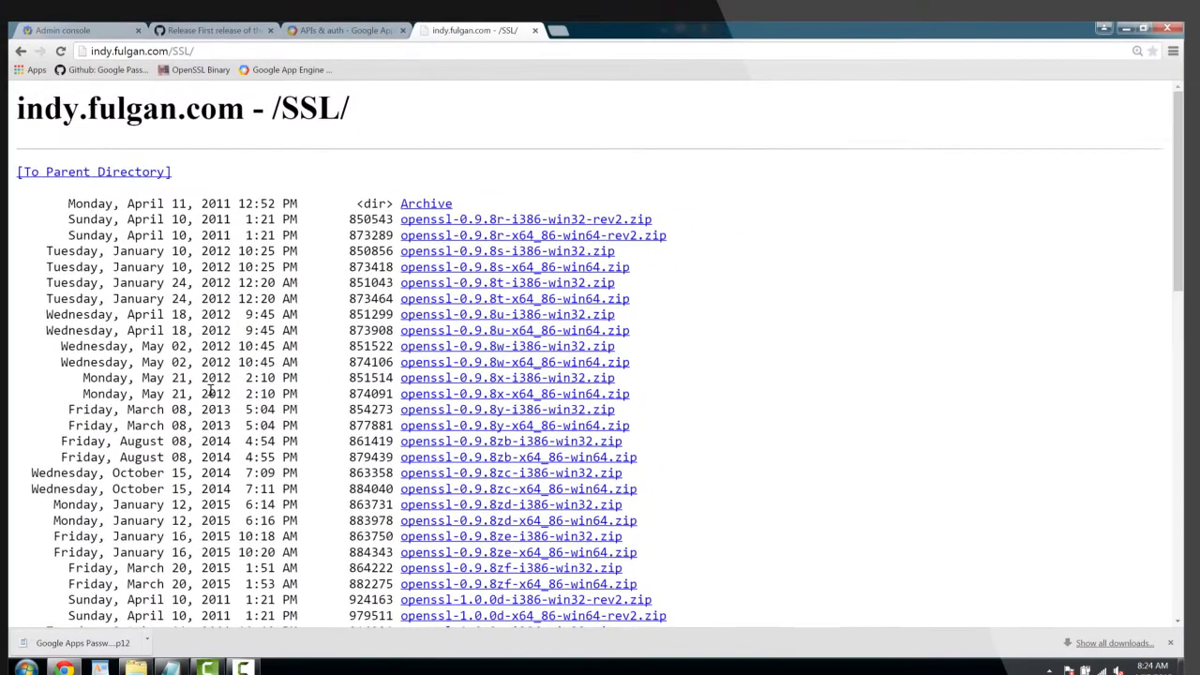
Move the Google Apps Password Alert P12 key file from Downloads into the openssl folder and rename it pwa
scroll(211, 389, "down", 3)
scroll(210, 389, "down", 7)
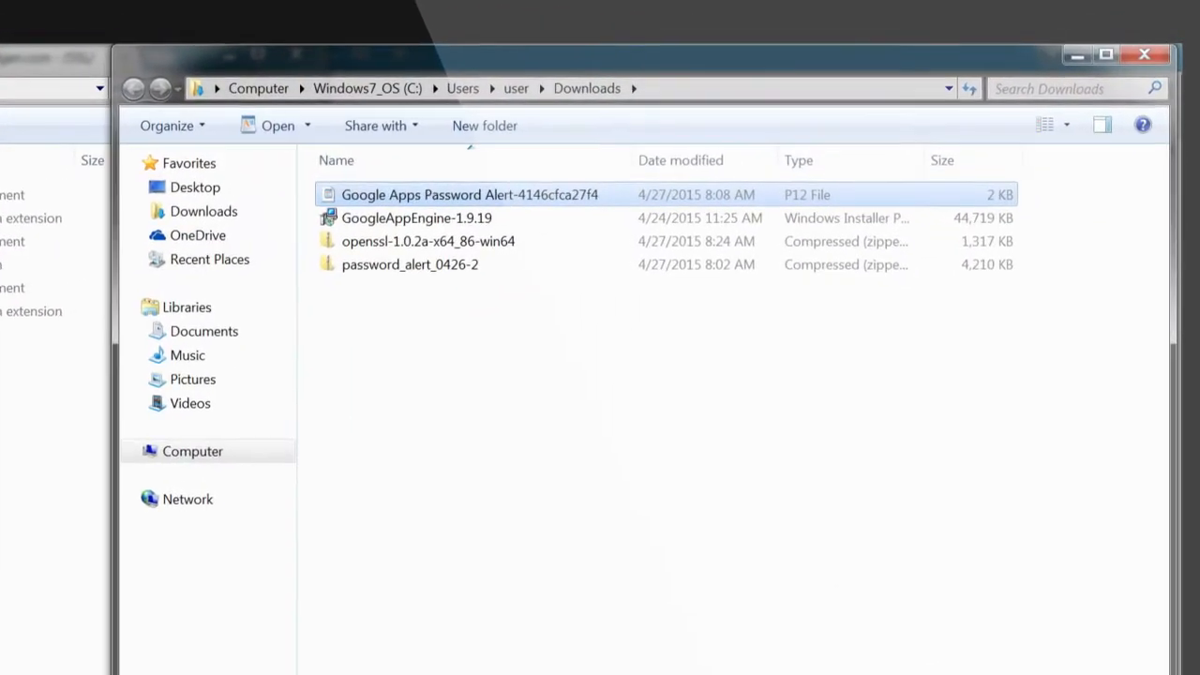
left_click_drag(441, 196, 2, 413)
left_click_drag(413, 413, 285, 442)
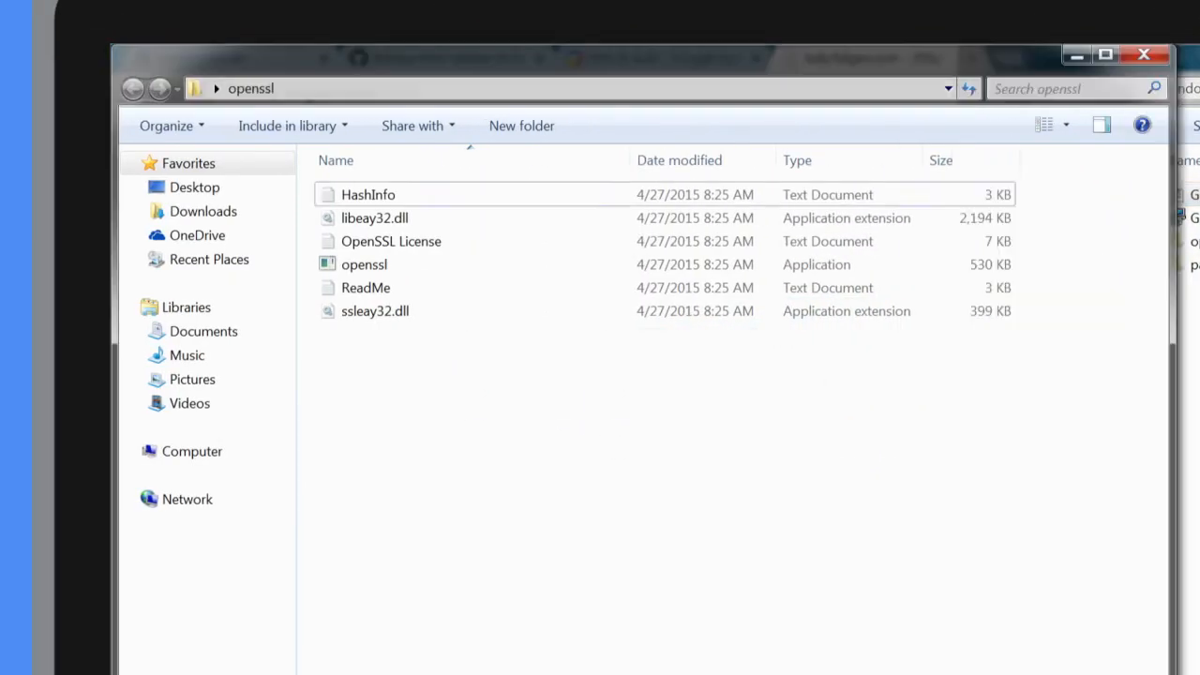
key("F2")
type("pwa")
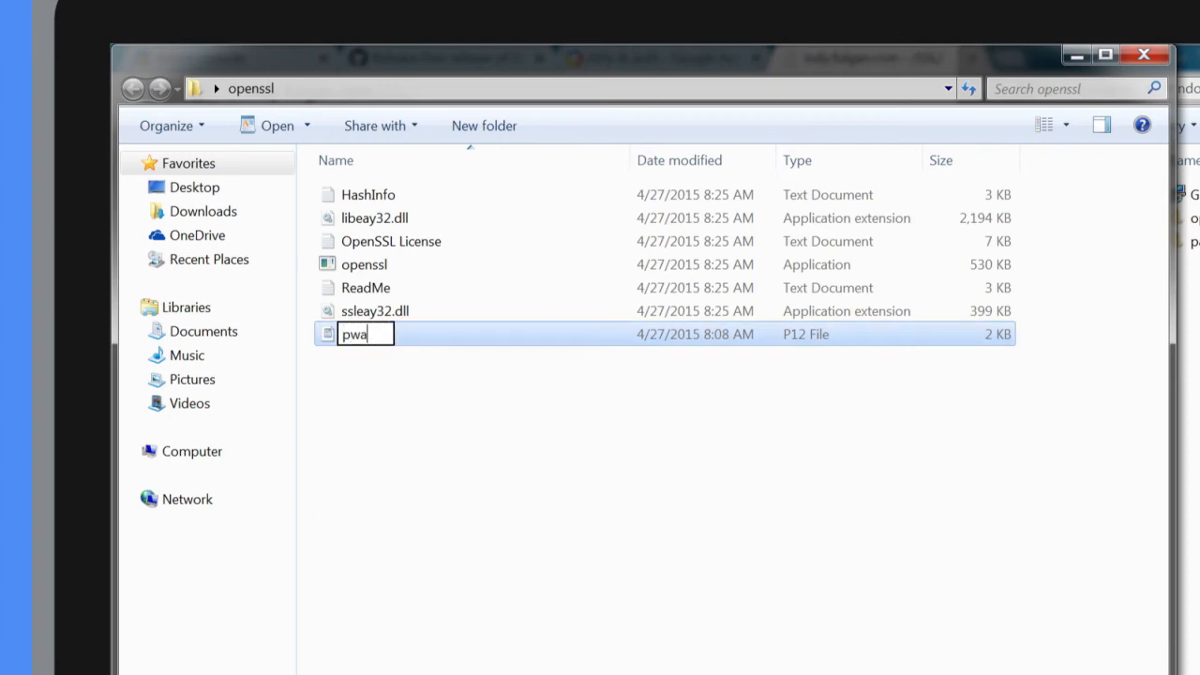
key("Return")
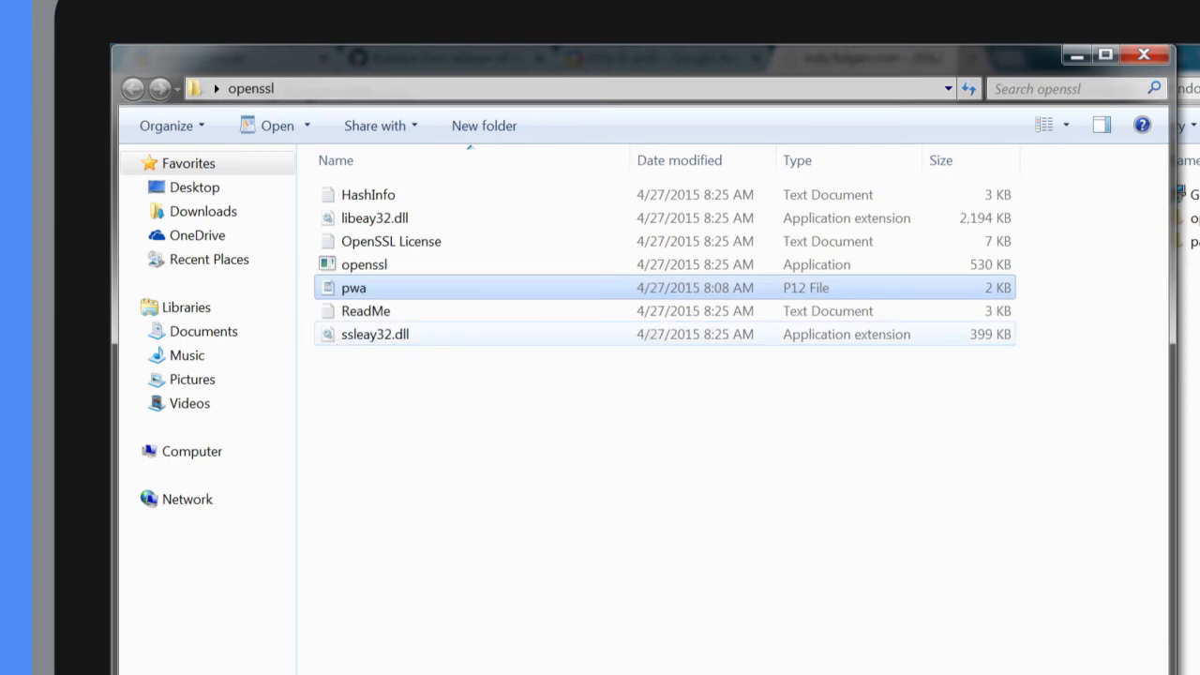
Run pkcs12 -in pwa.p12 -out privatekey.pem -nodes -nocerts in OpenSSL and enter the key's import password
double_click(363, 265)
left_click(1021, 479)
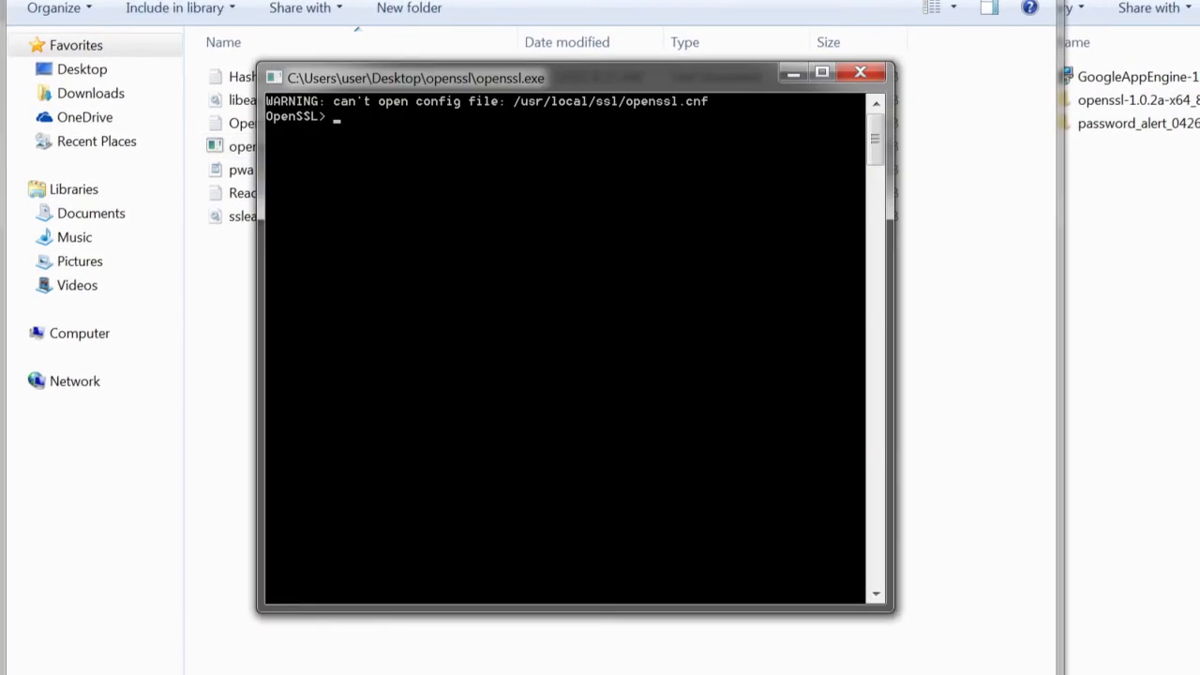
type("pkcs12 -in pwa.p")
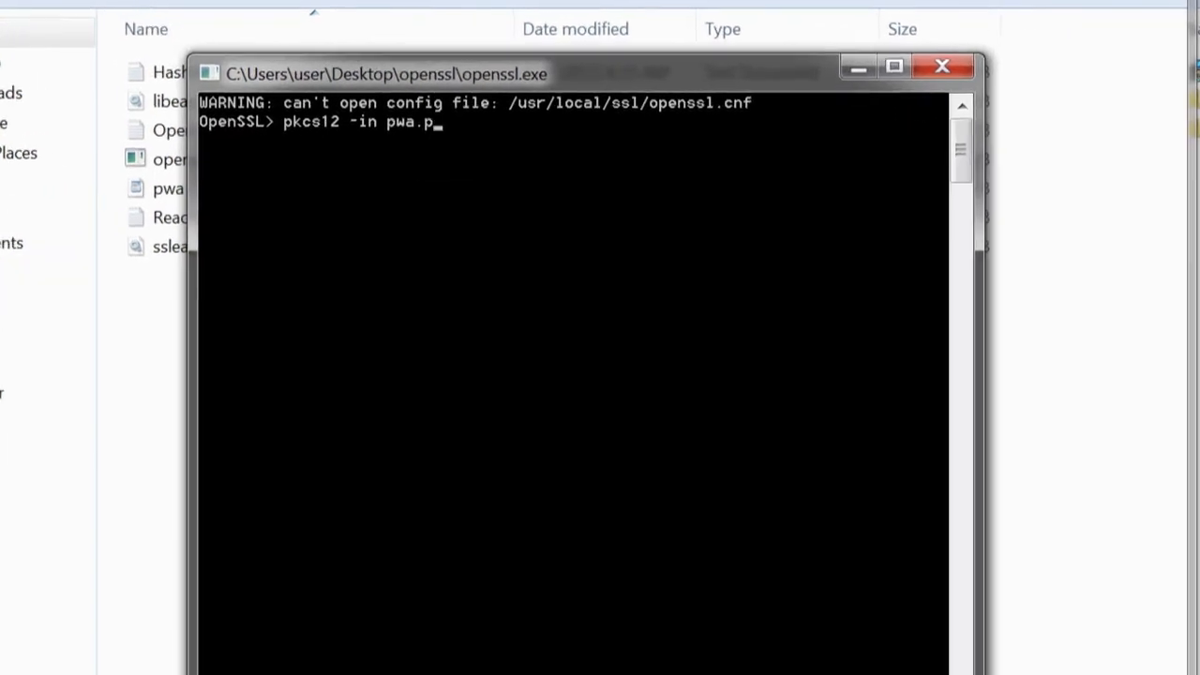
type("12 -out privatekey.pem")
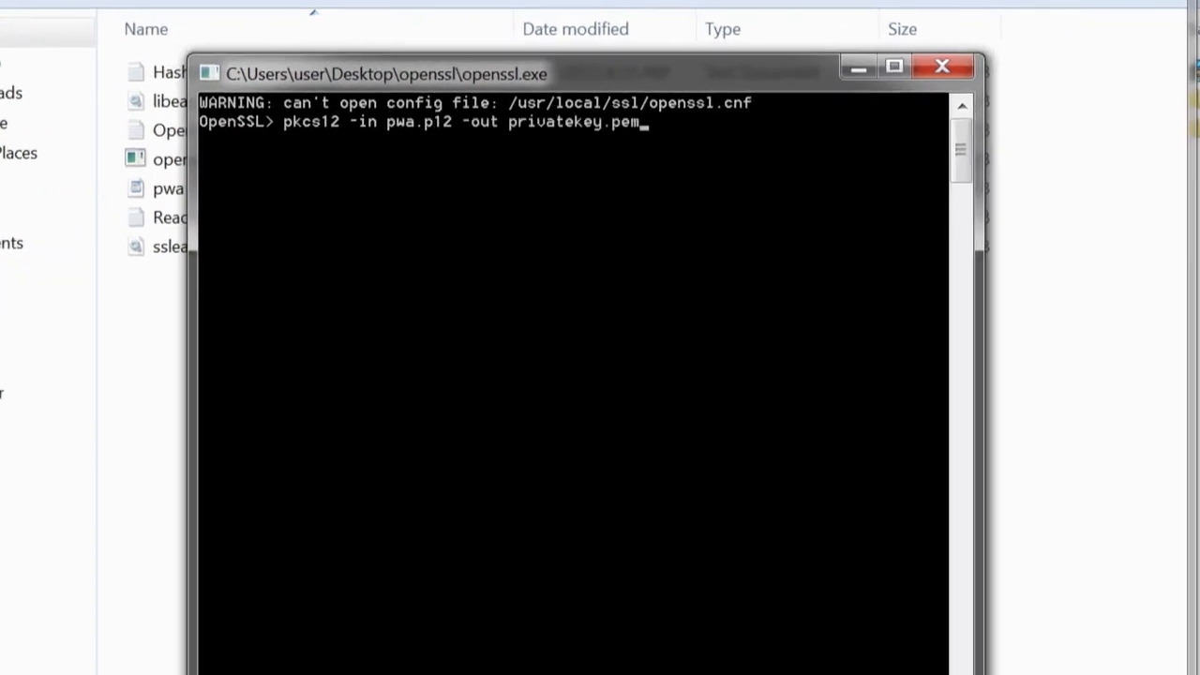
type(" -nodes -nocerts")
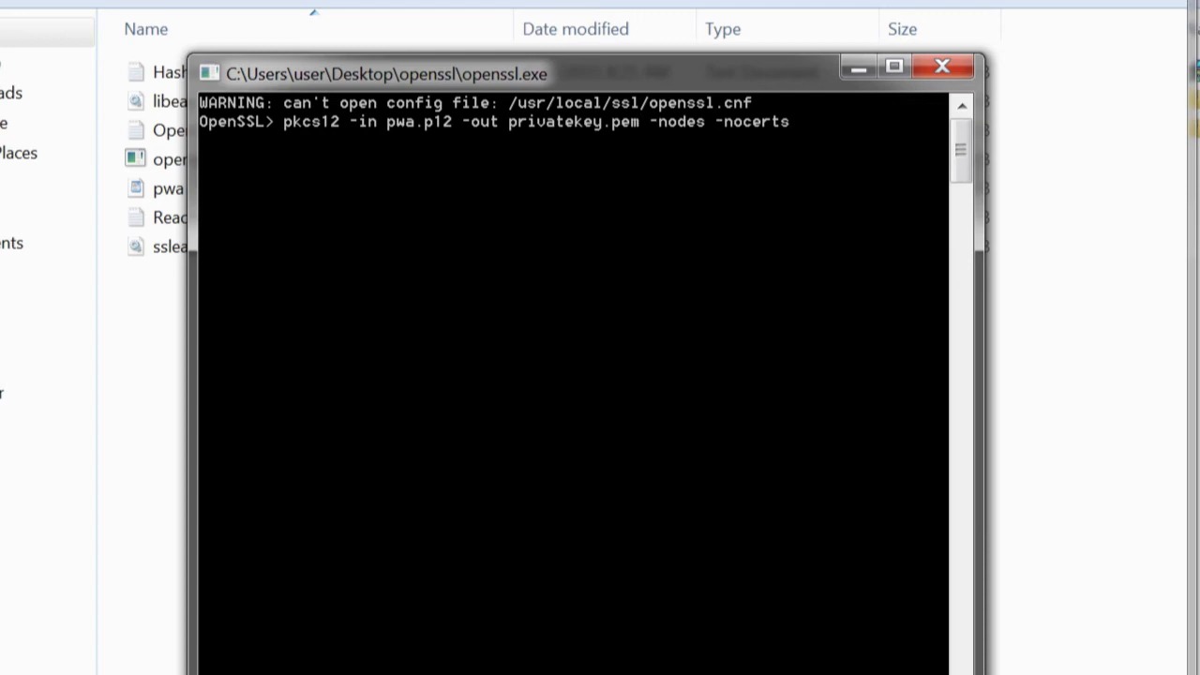
key("Return")
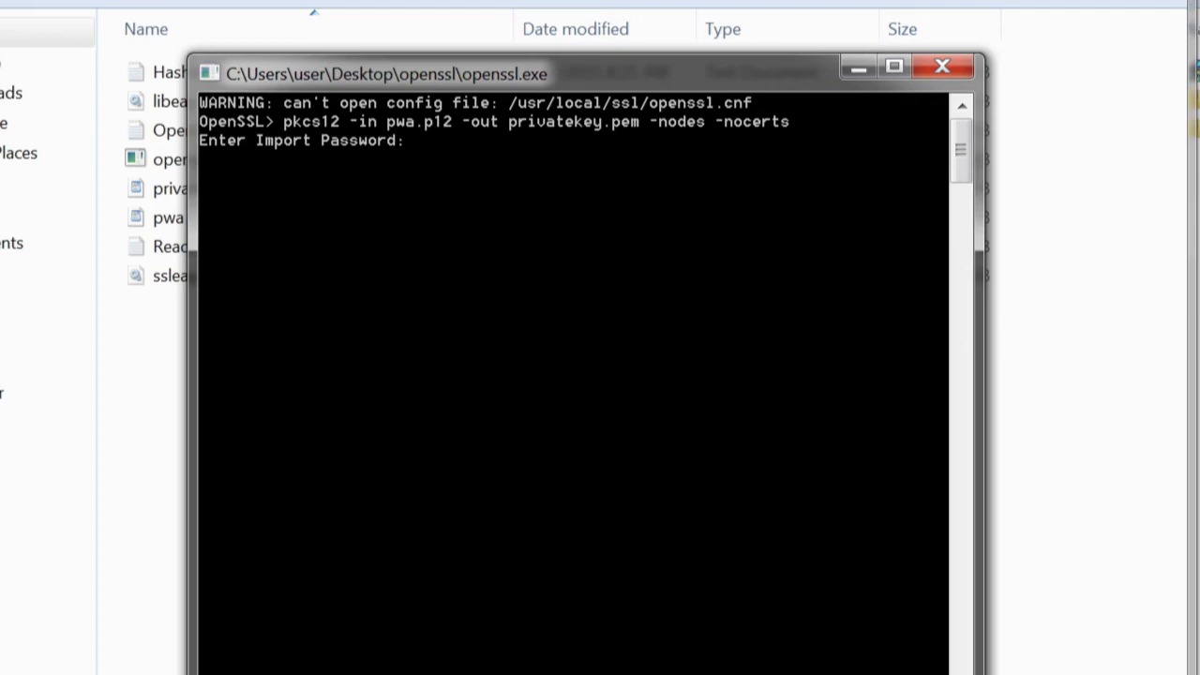
key("Return")
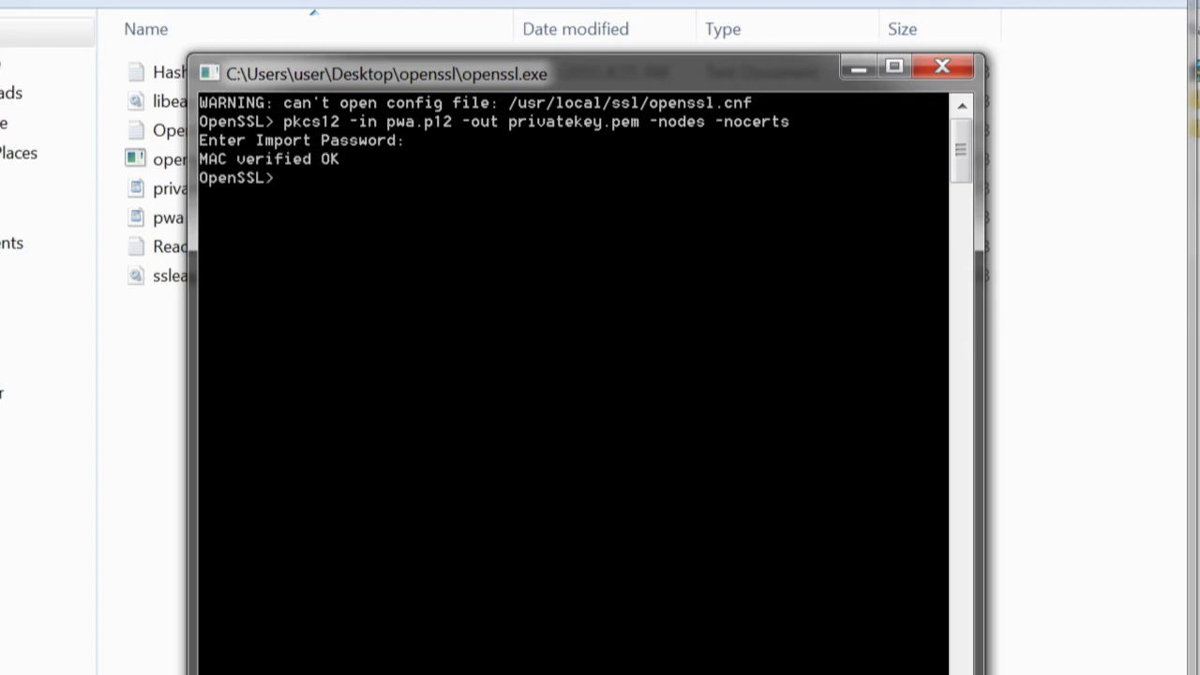
Delete the attribute lines above the BEGIN PRIVATE KEY line in privatekey.pem and move the file into the Password Alert folder
left_click(169, 188)
right_click(284, 196)
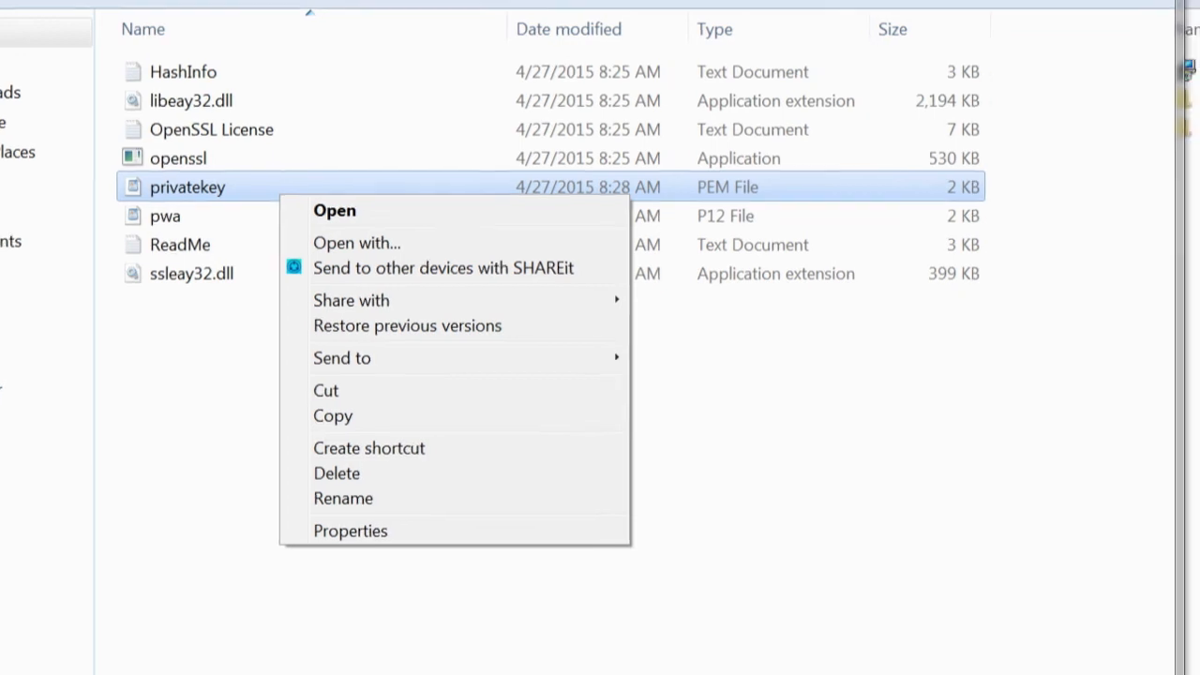
left_click_drag(593, 211, 147, 110)
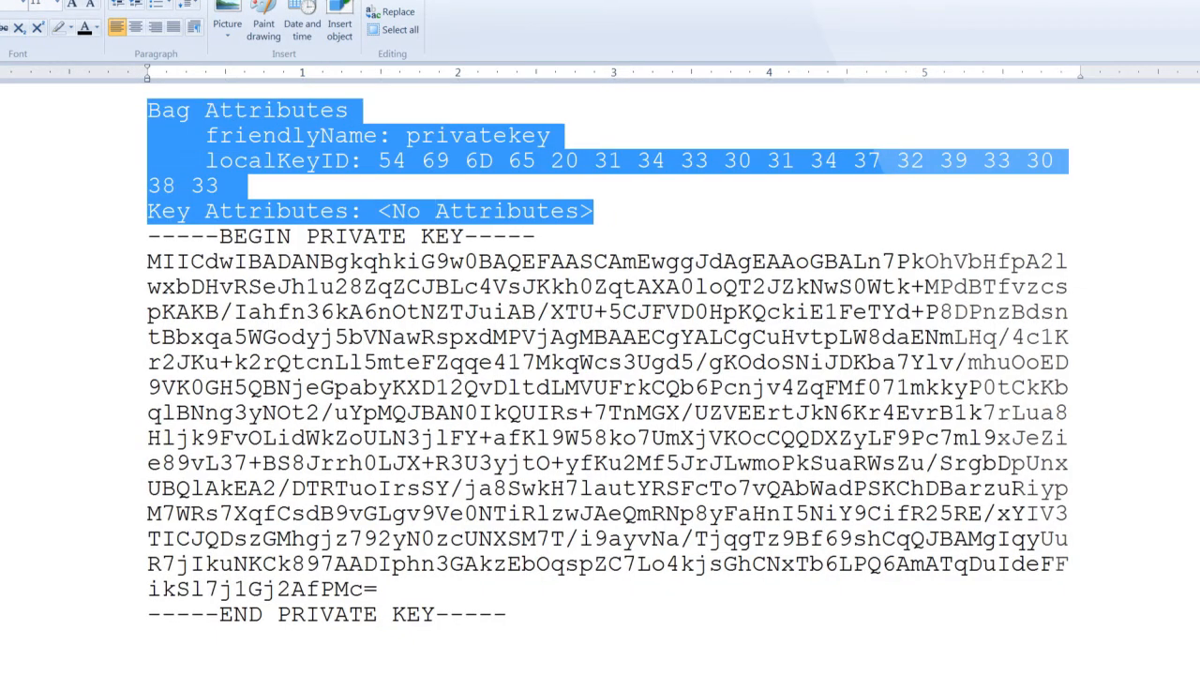
key("Delete")
key("Delete")
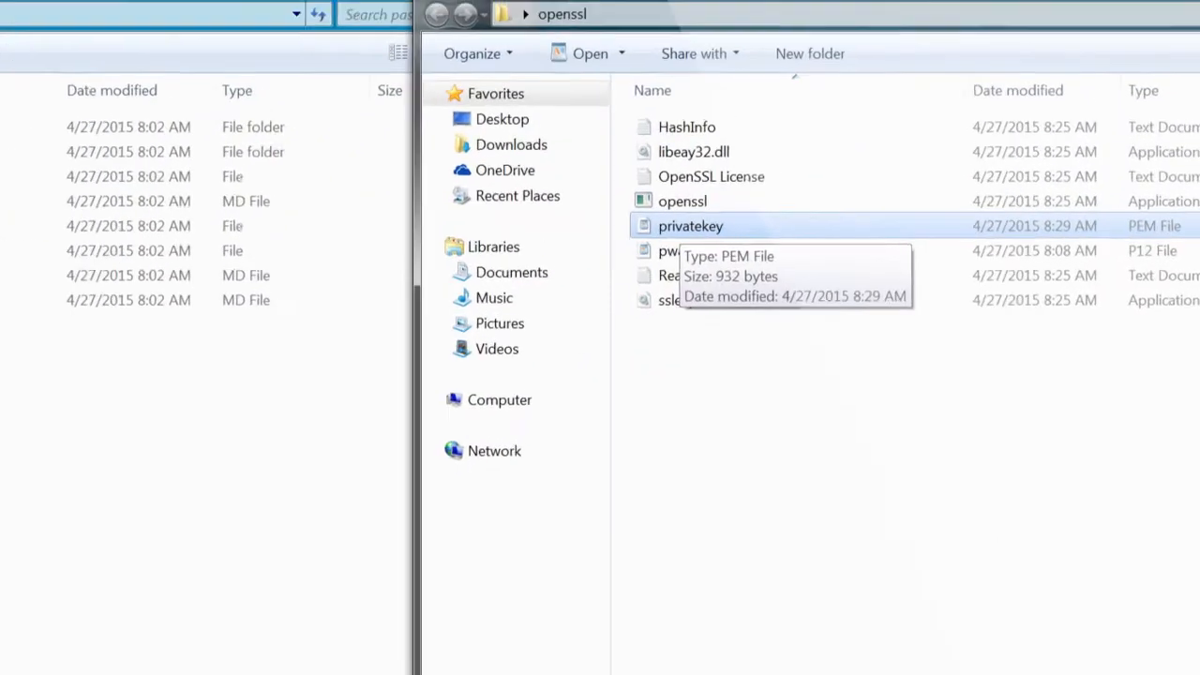
left_click_drag(667, 235, 29, 176)
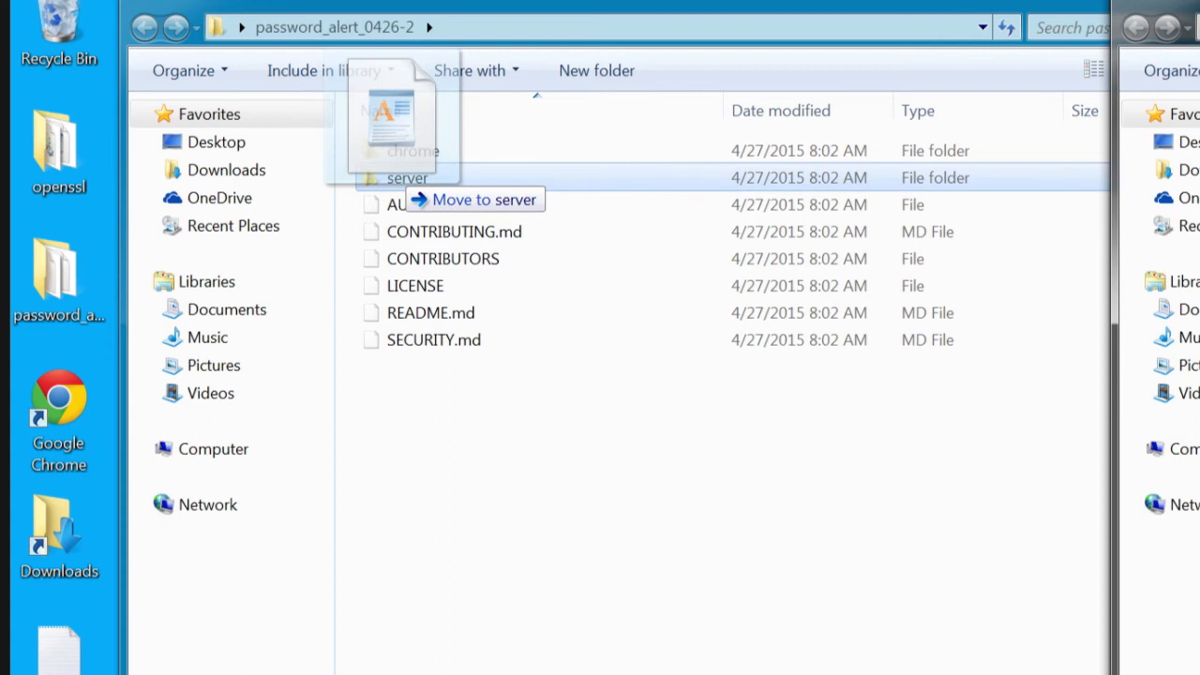
left_click_drag(403, 180, 405, 180)
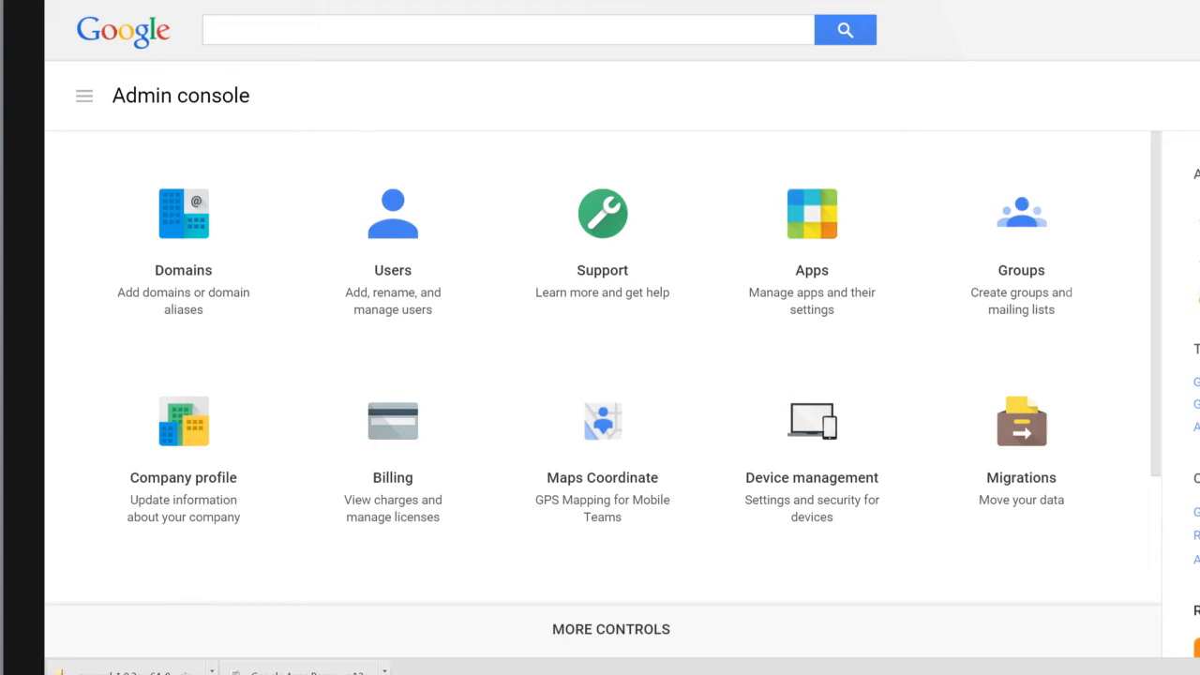
In the Admin console, add the Google App Engine service to the domain with the App ID password-alert-solarmora
scroll(600, 365, "down", 3)
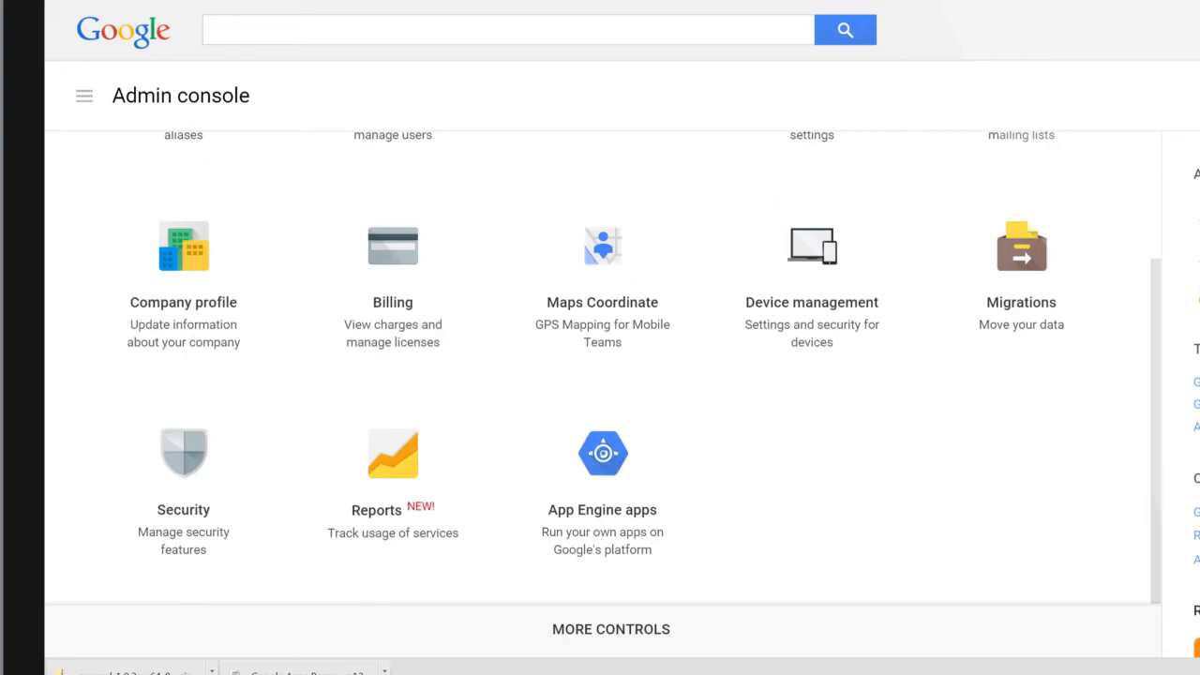
left_click(602, 487)
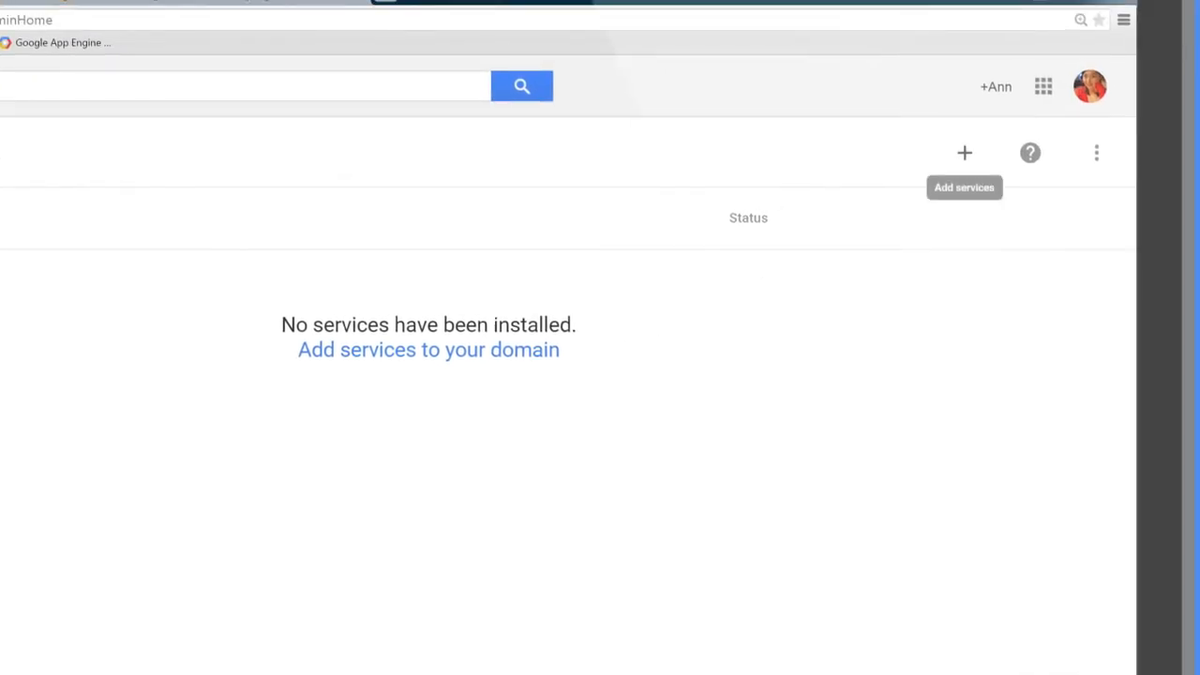
left_click(964, 153)
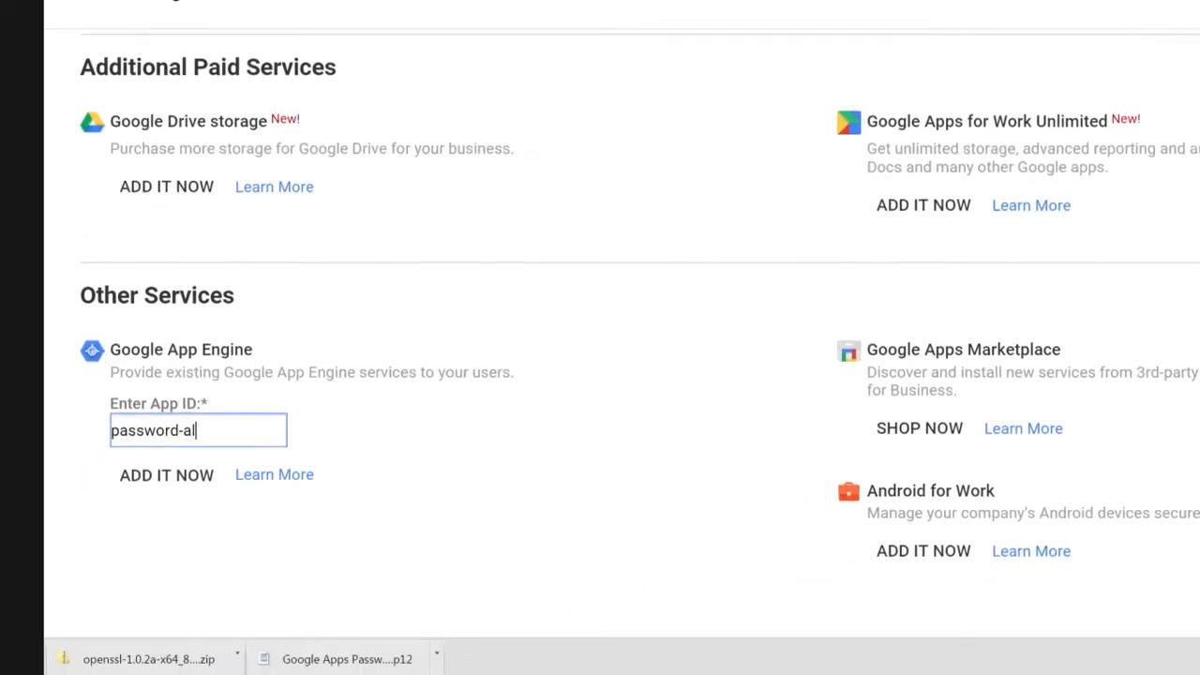
type("ert-solarmora")
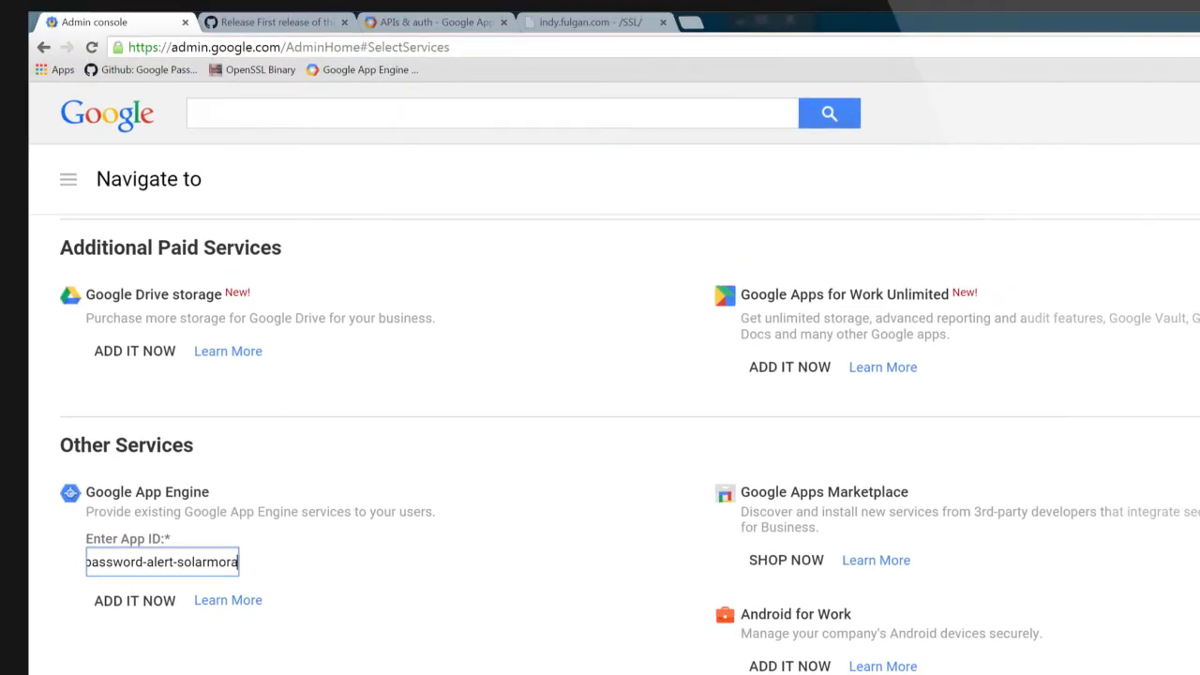
key("Return")
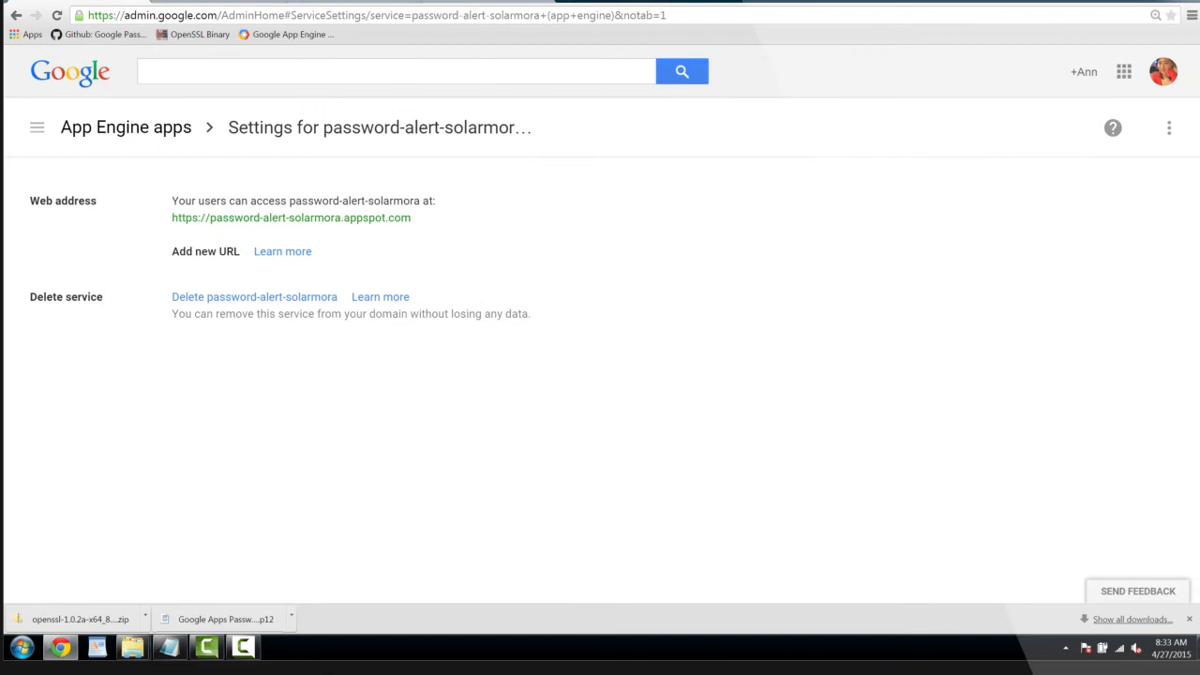
Open Manage API client access from the advanced Security settings of the solarmora.com domain
left_click(37, 127)
scroll(141, 385, "down", 3)
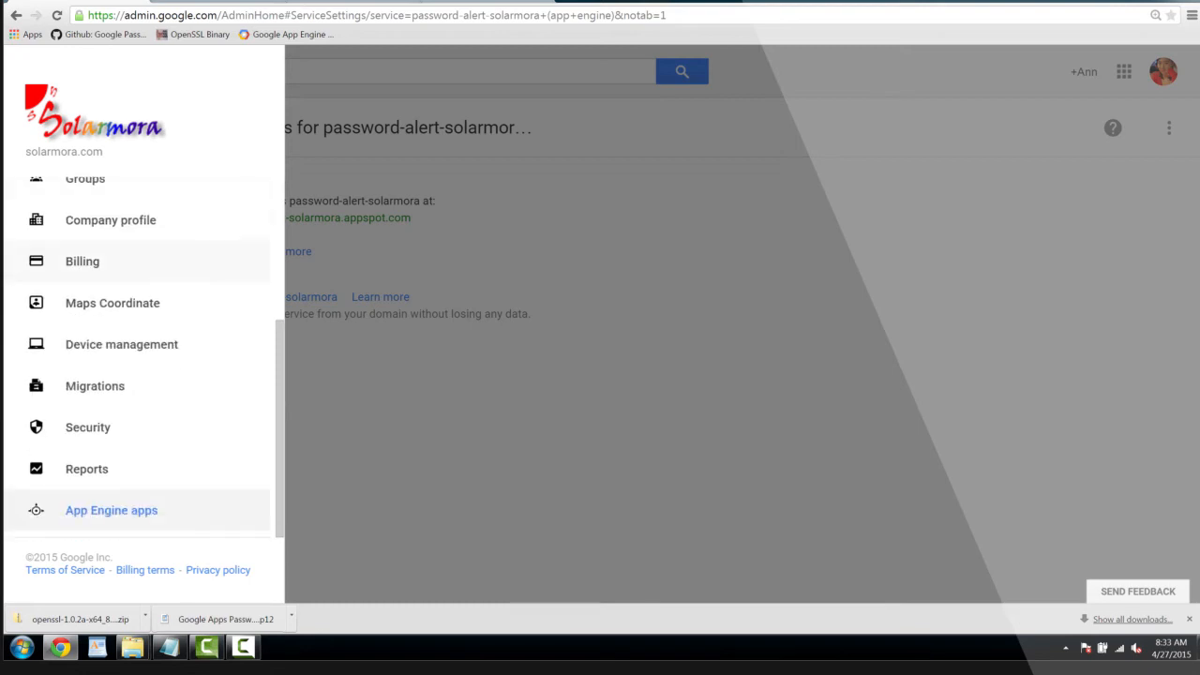
left_click(87, 427)
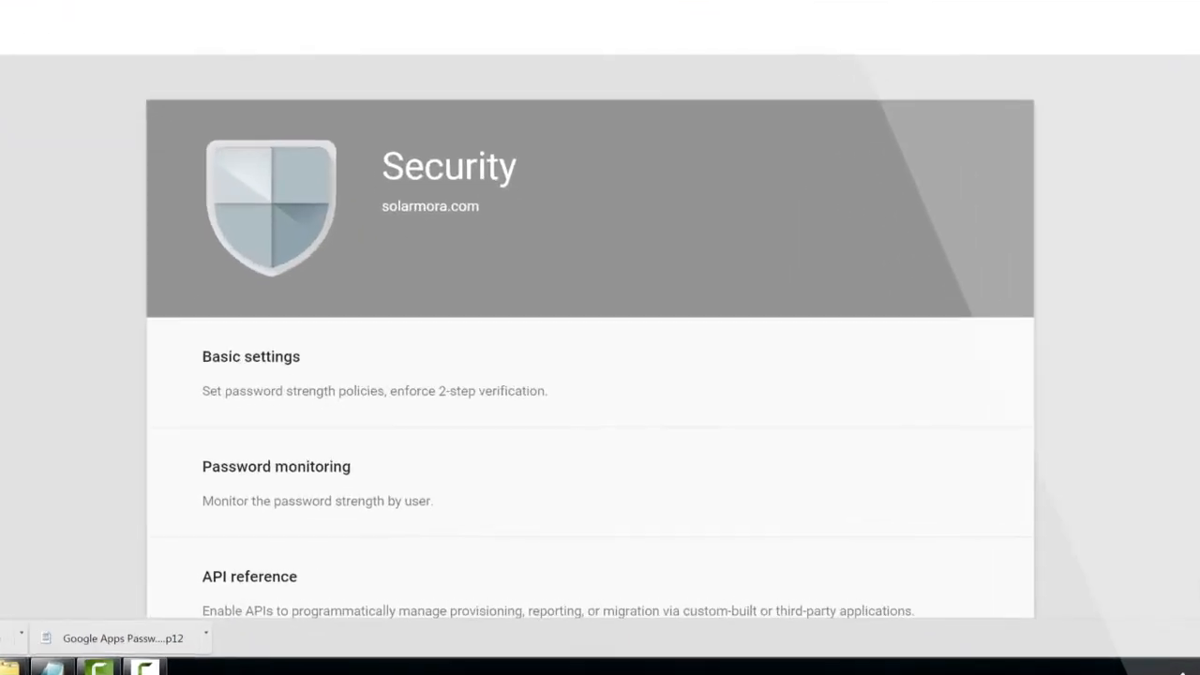
scroll(588, 375, "down", 3)
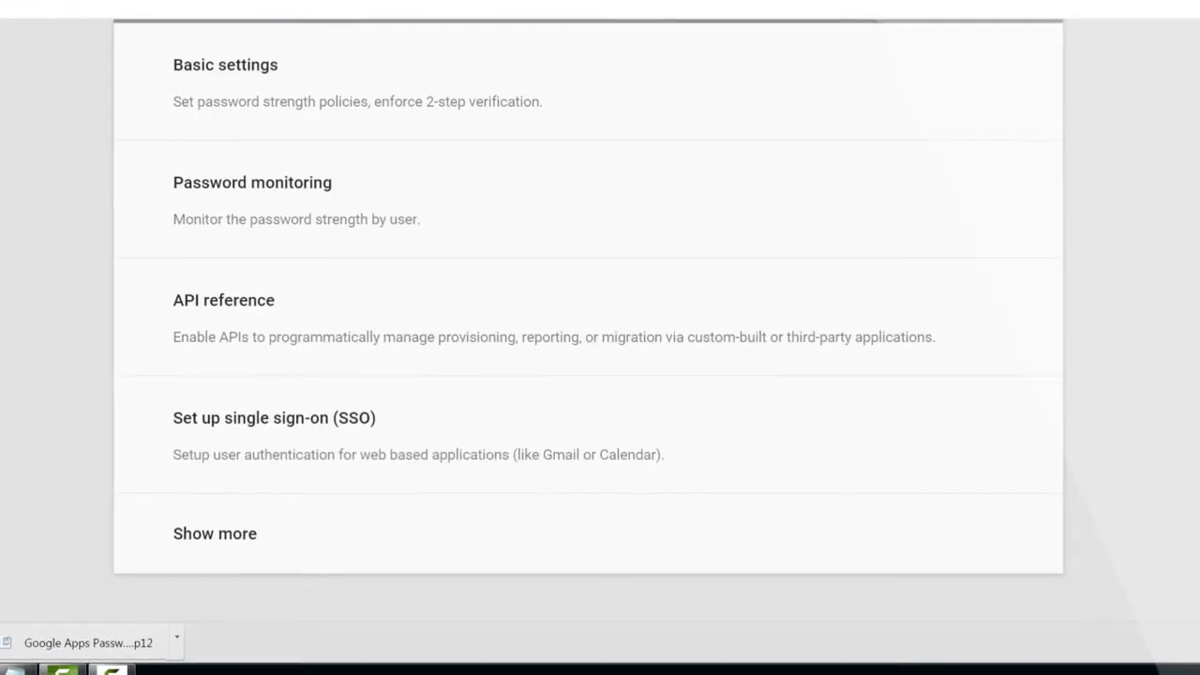
left_click(244, 536)
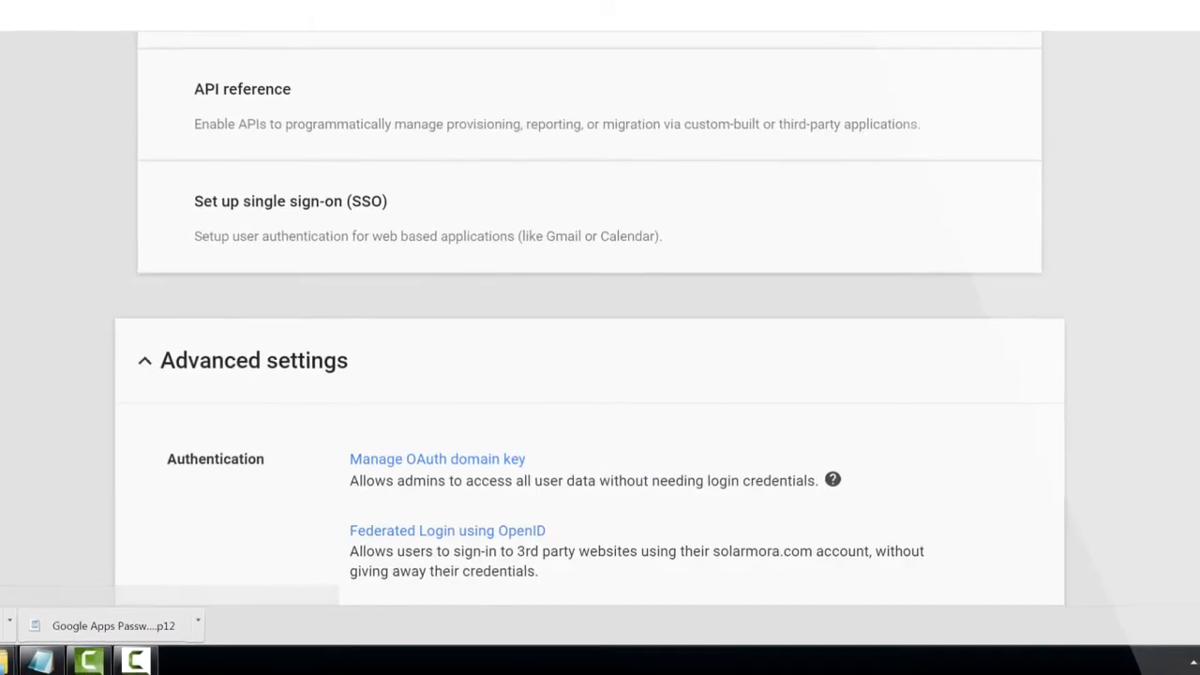
scroll(600, 328, "down", 5)
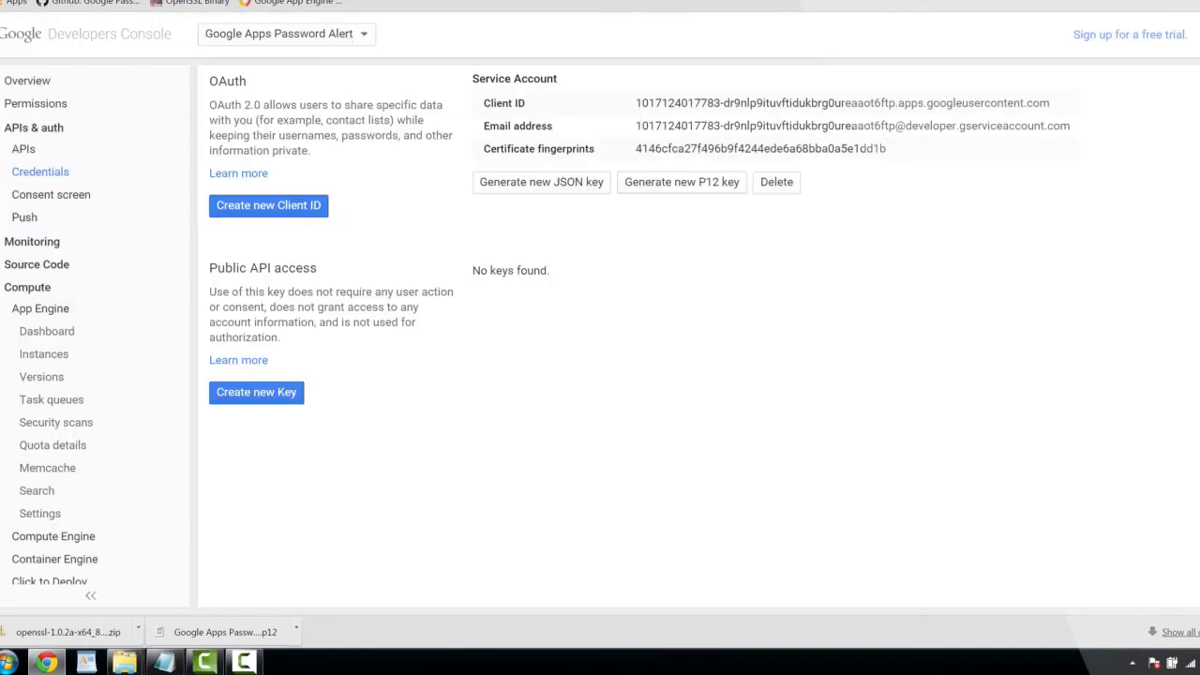
left_click_drag(636, 103, 1050, 103)
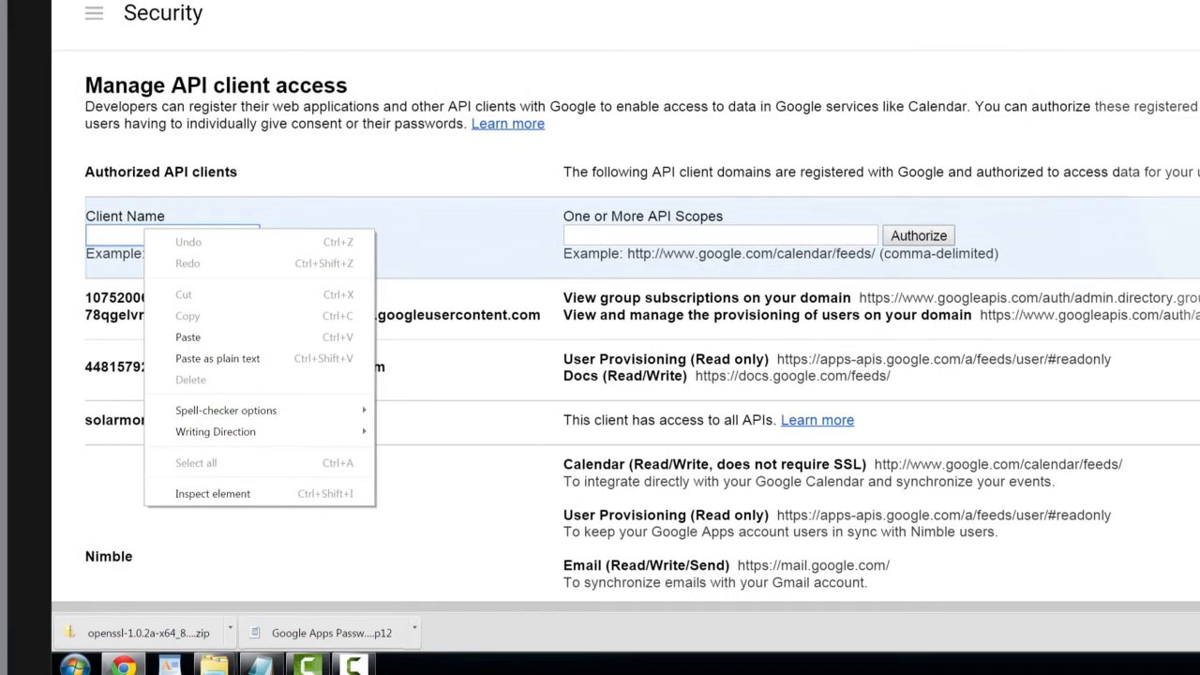
left_click(187, 336)
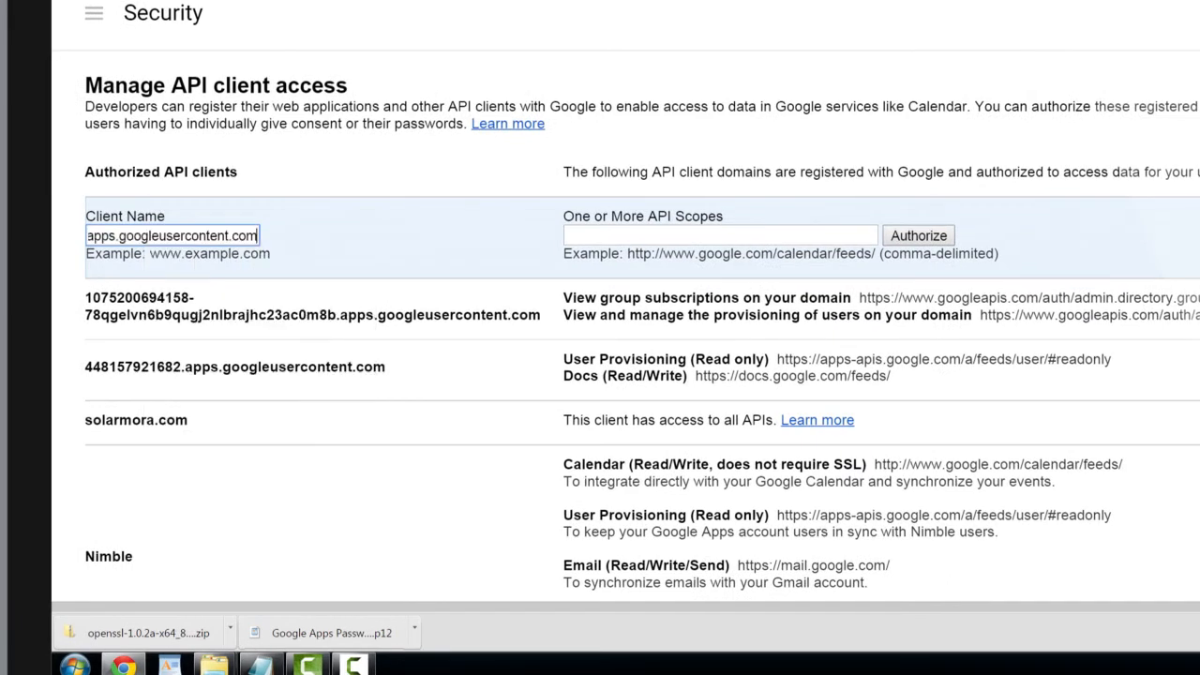
left_click(720, 236)
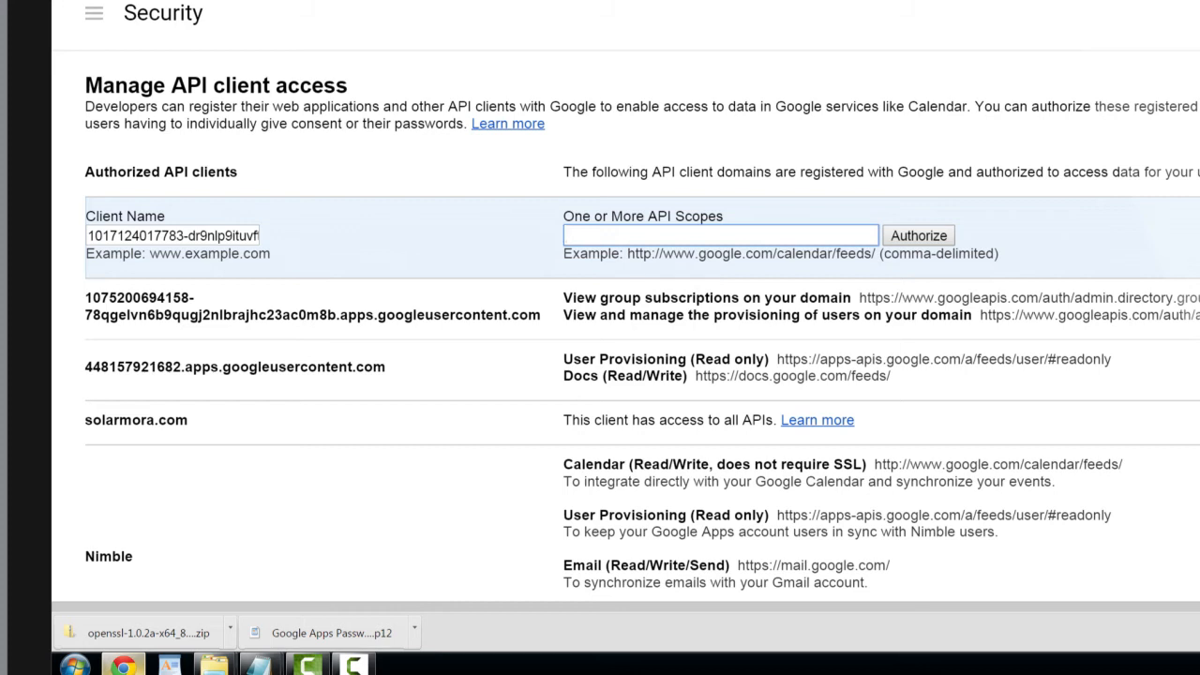
type("https://www.googleapis.com/auth/admin.directory.group.member.readonly,https://www.googleapis.com/auth/admin.directory.user")
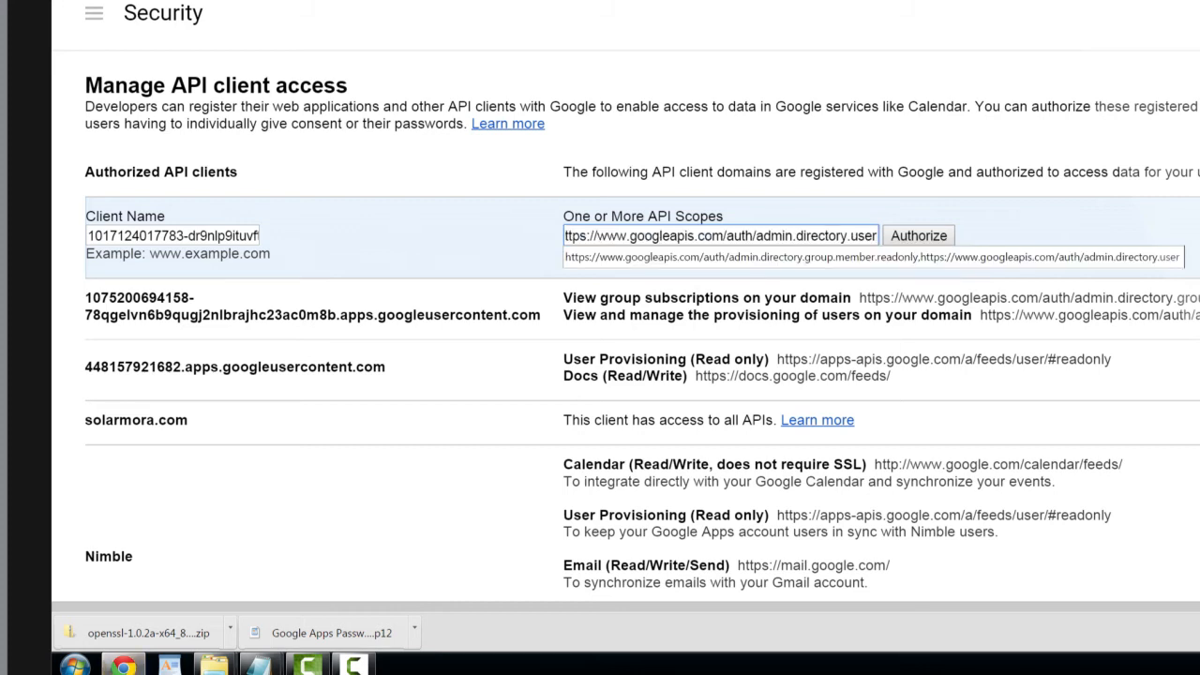
key("Down")
left_click(919, 235)
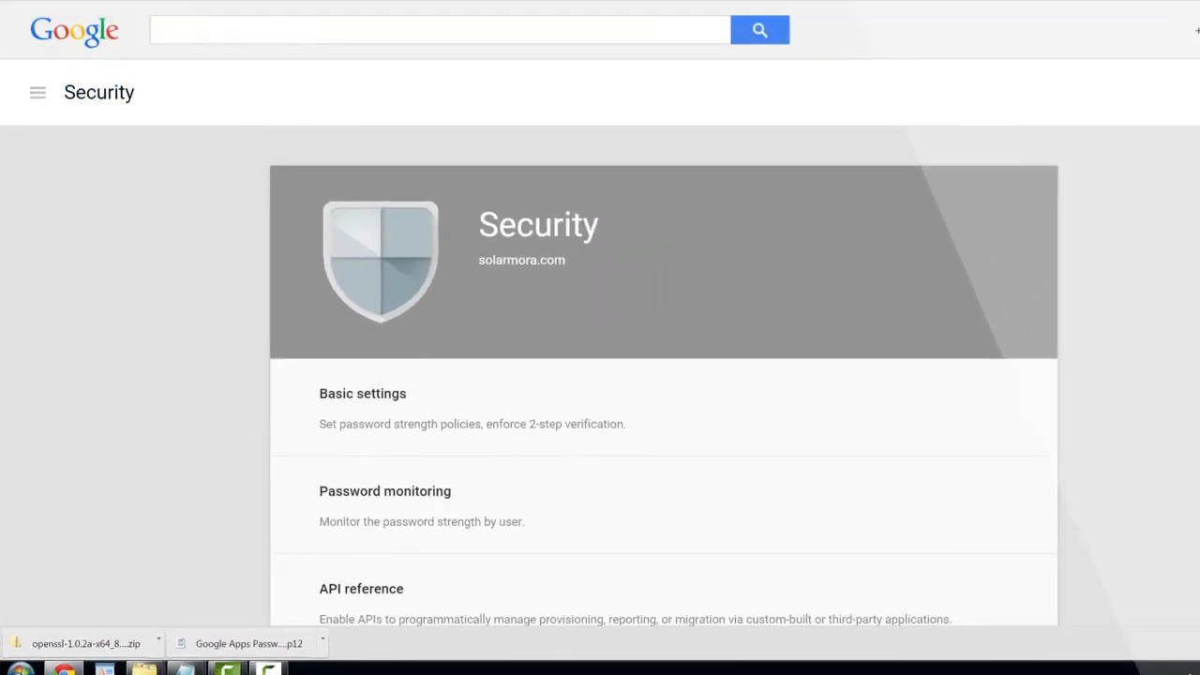
Open the API reference section of the domain's Security settings to check API access
scroll(664, 356, "down", 3)
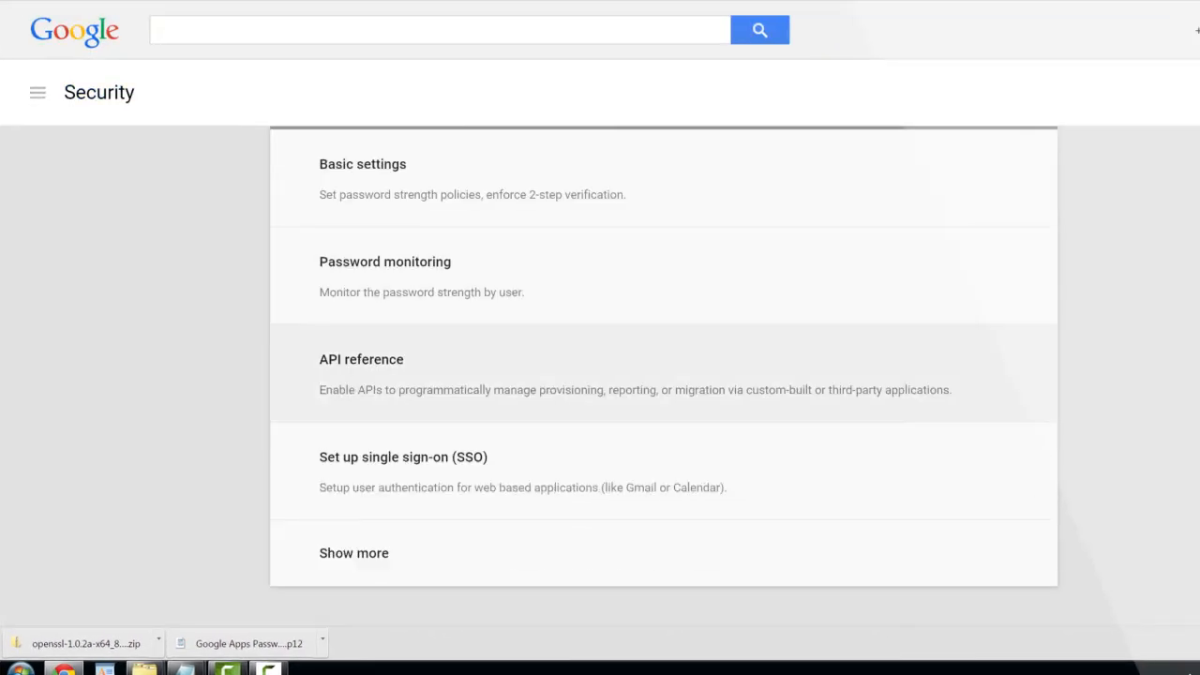
left_click(362, 360)
scroll(664, 375, "down", 3)
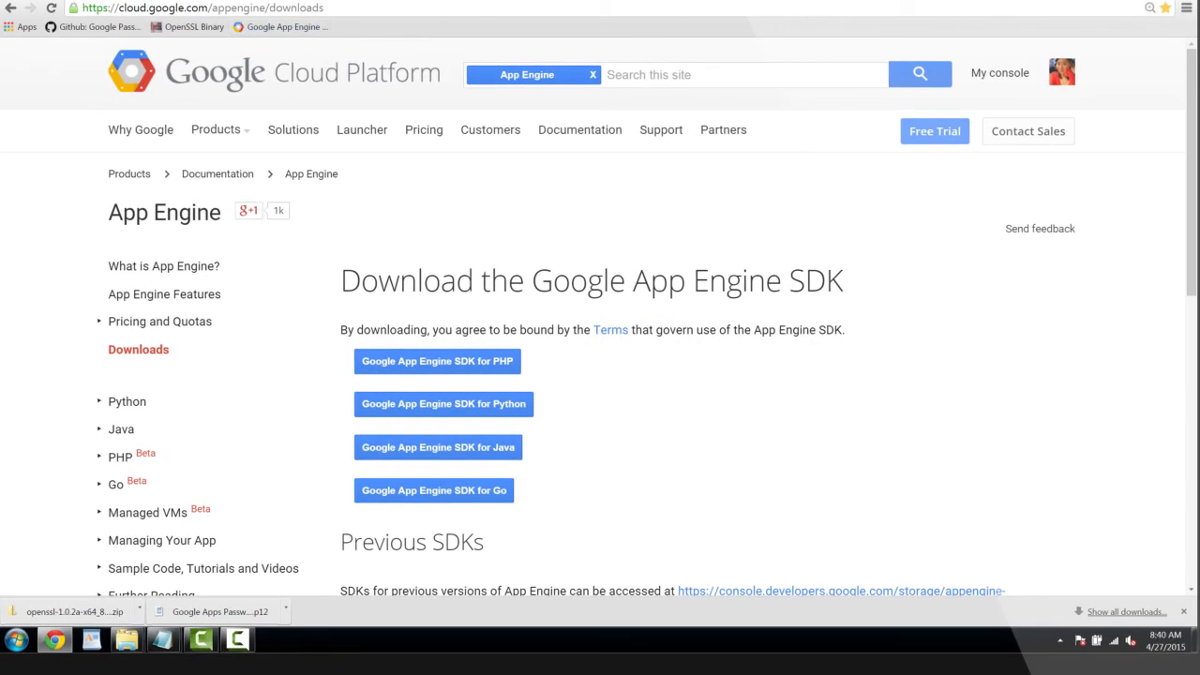
Download the Windows package GoogleAppEngine-1.9.19.msi of the Google App Engine SDK for Python
left_click(443, 404)
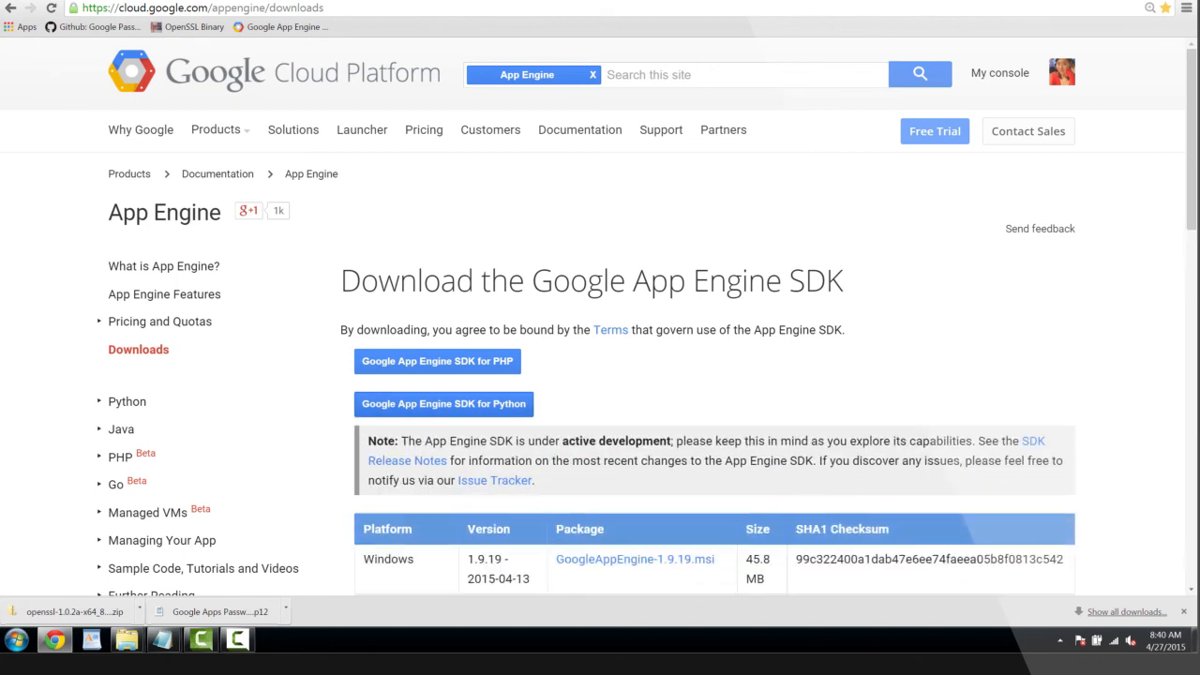
scroll(712, 375, "down", 4)
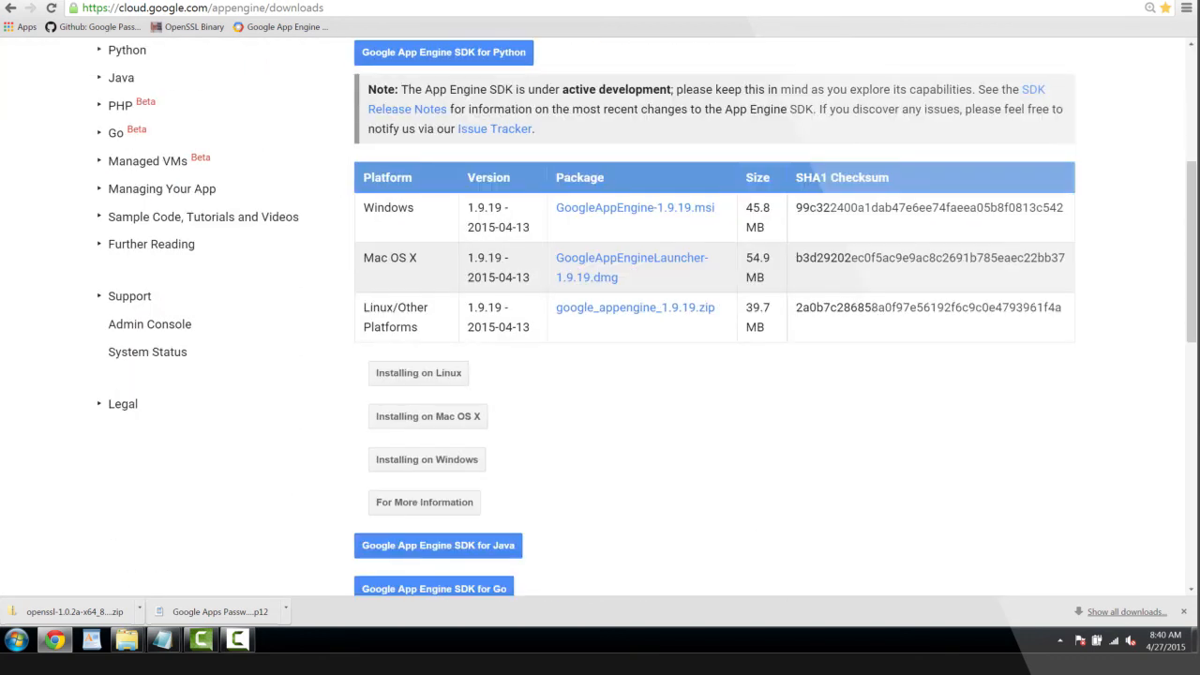
left_click(634, 207)
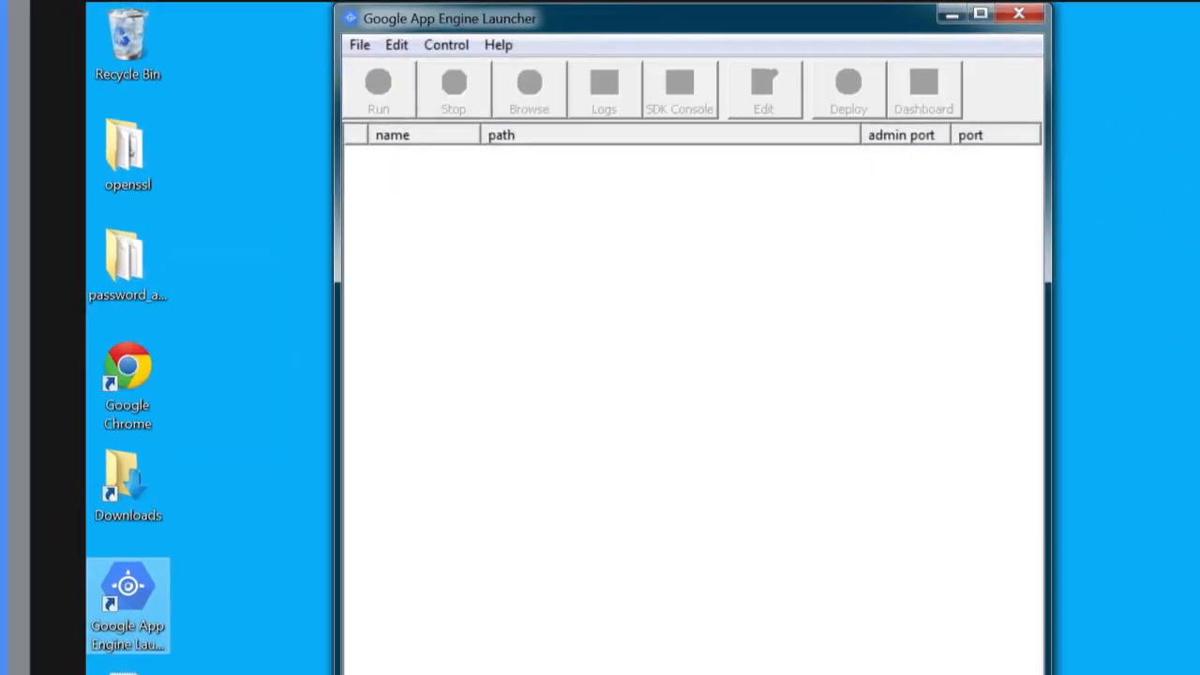
In Google App Engine Launcher, add the existing application from the Desktop folder password_alert_0426-2\server with port 8080 and admin port 8000
left_click(360, 45)
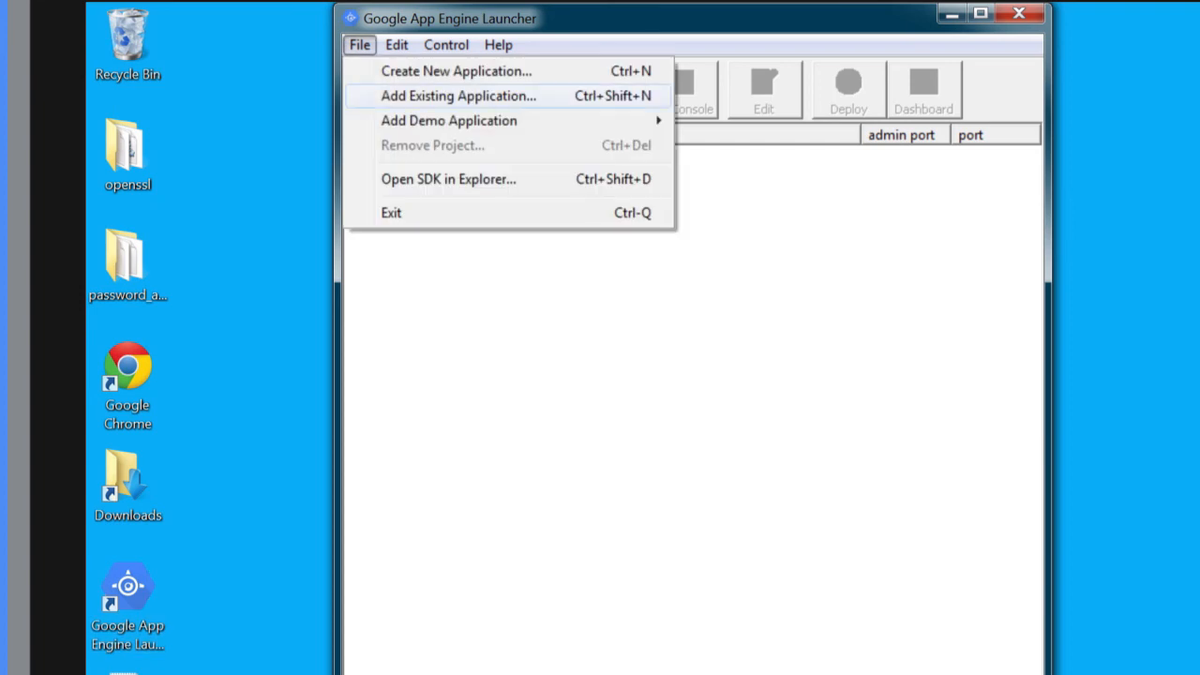
left_click(458, 96)
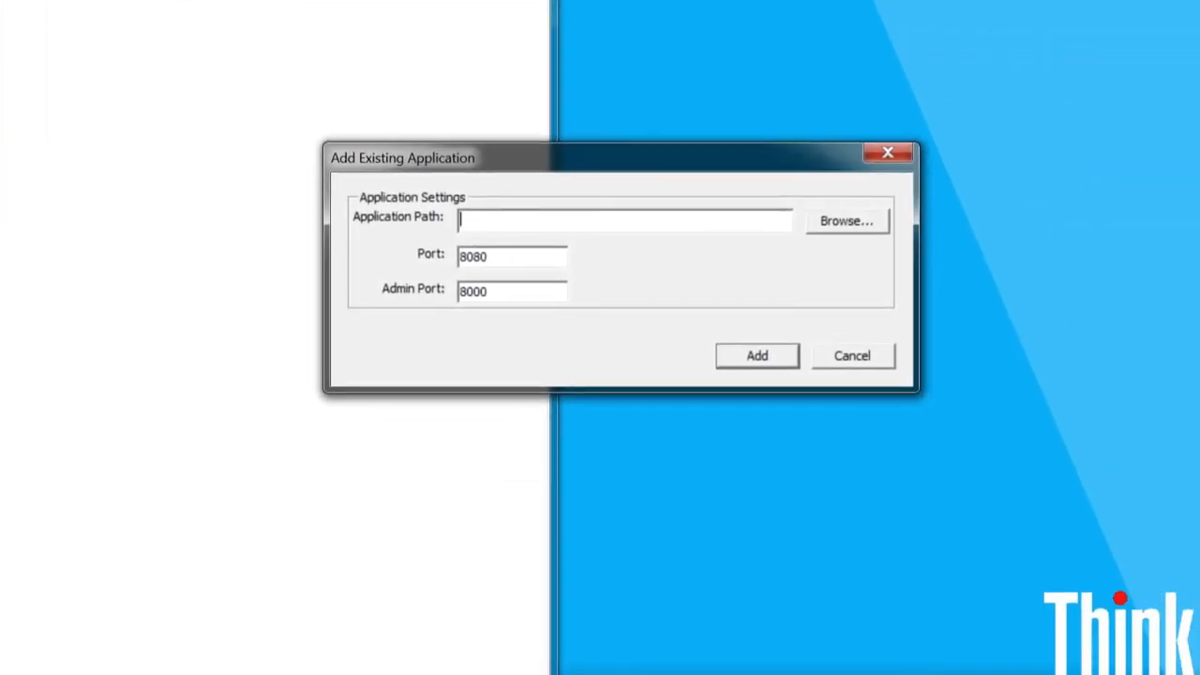
left_click(847, 221)
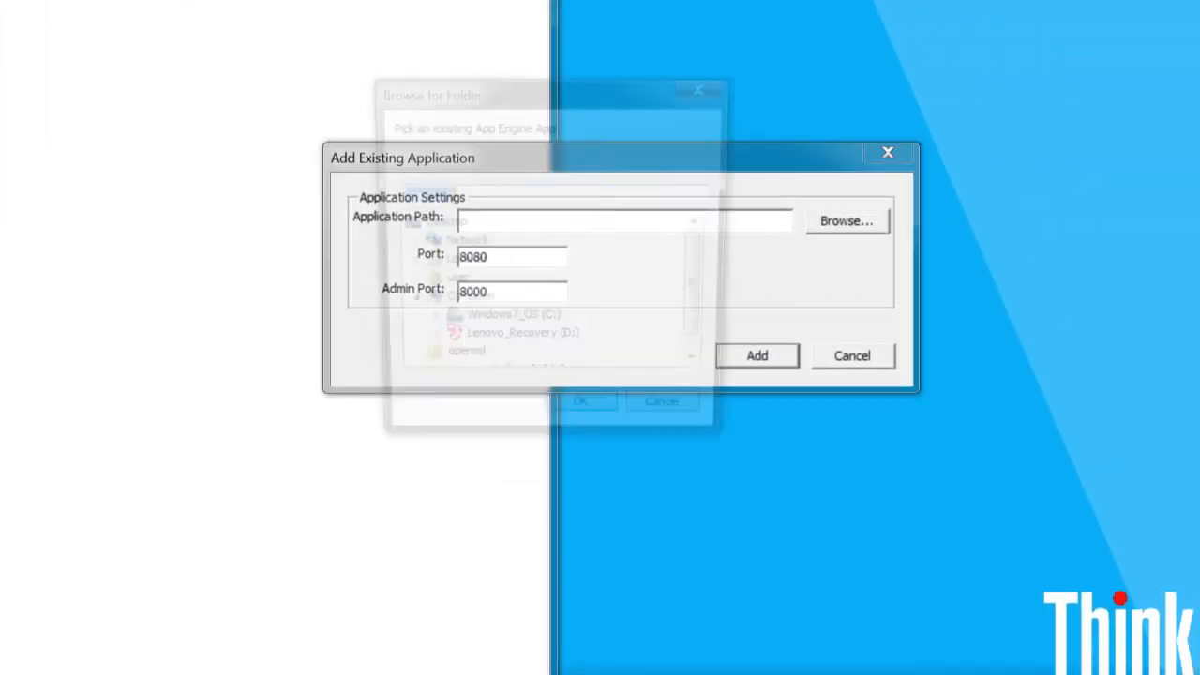
left_click(477, 365)
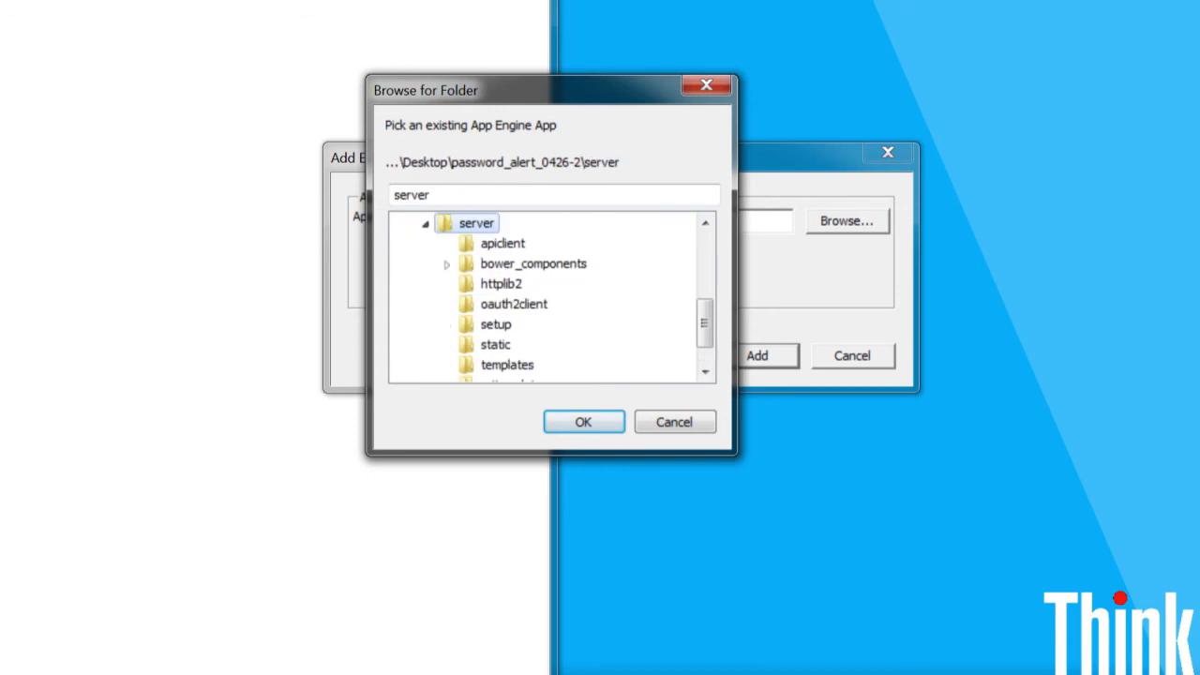
key("Return")
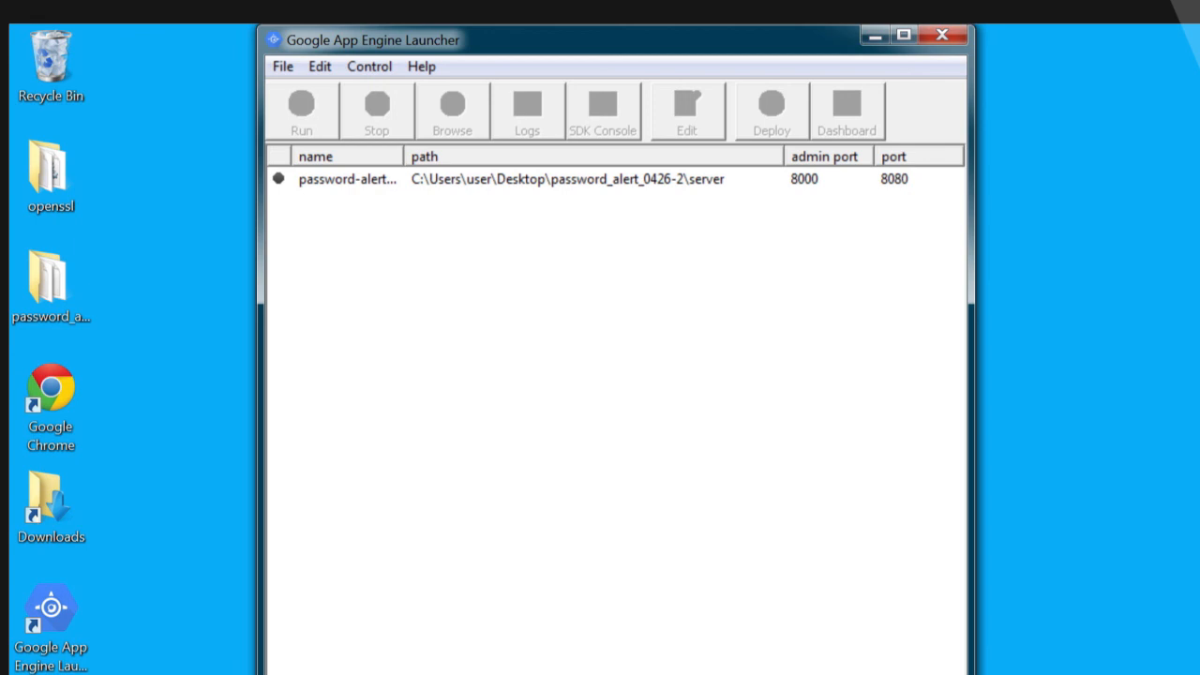
Deploy the password-alert application to Google App Engine and grant appcfg the requested account permissions
left_click(347, 179)
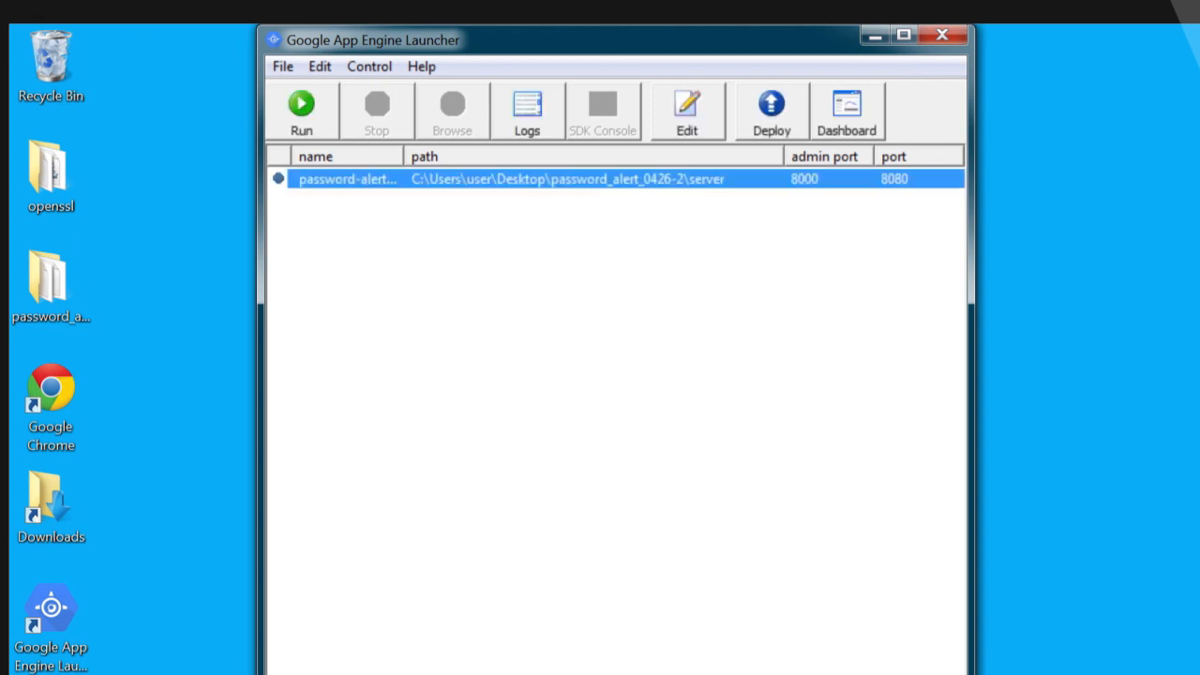
left_click(772, 112)
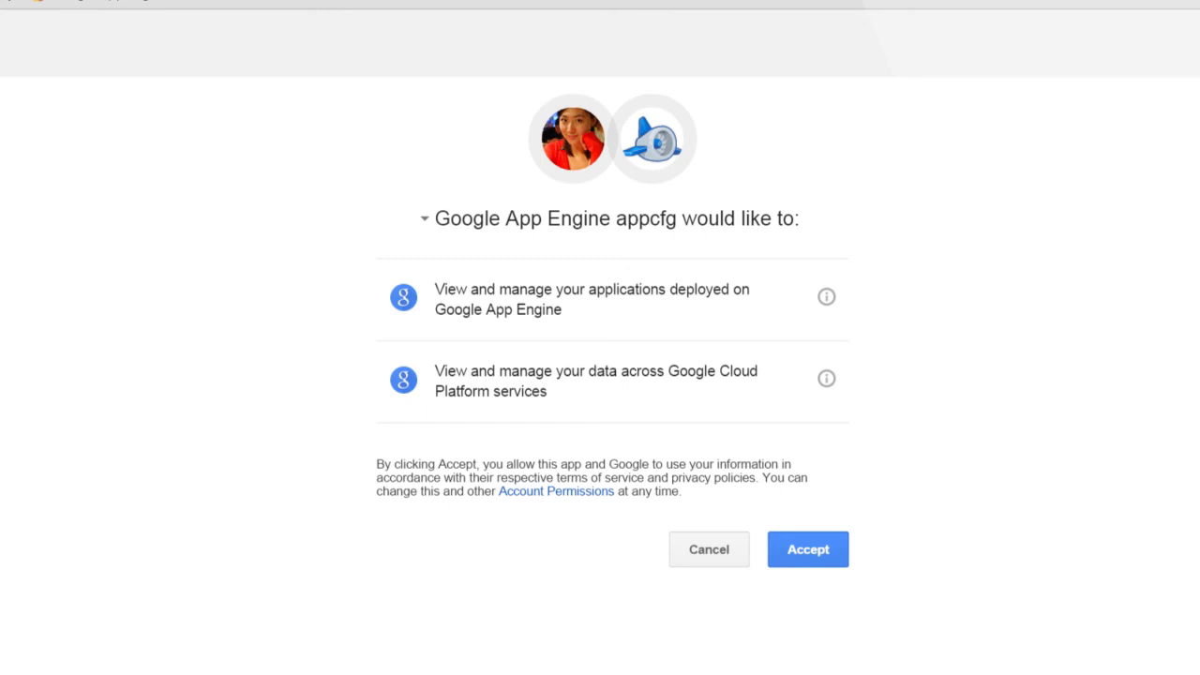
left_click(808, 549)
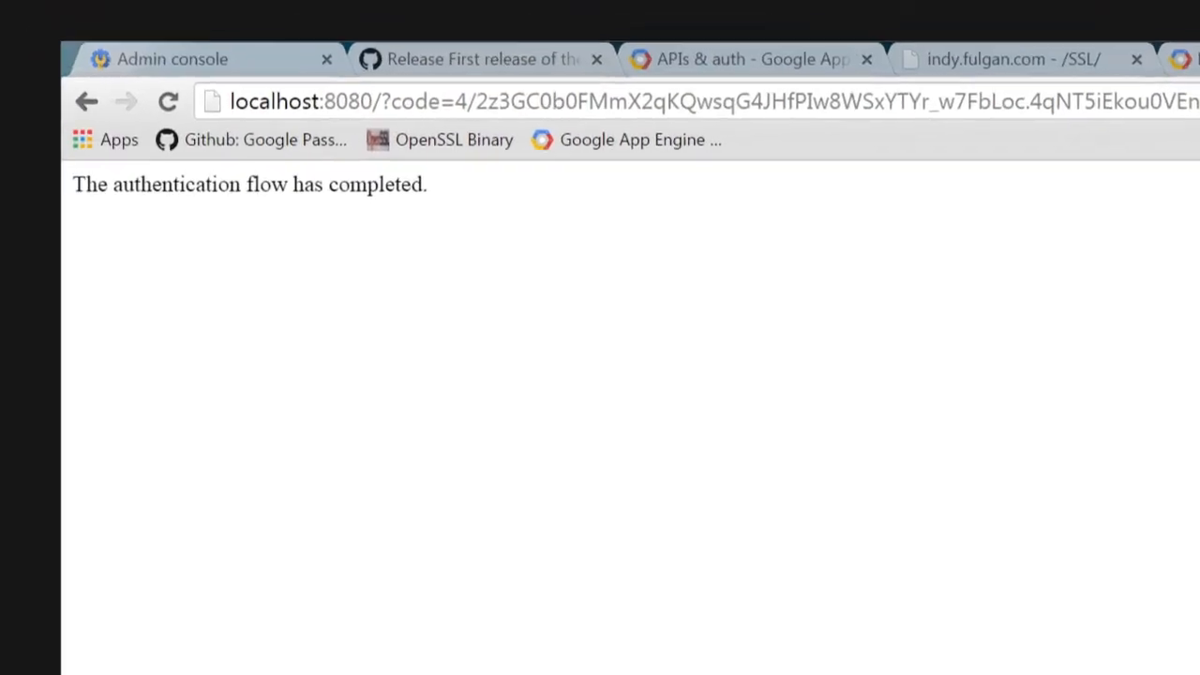